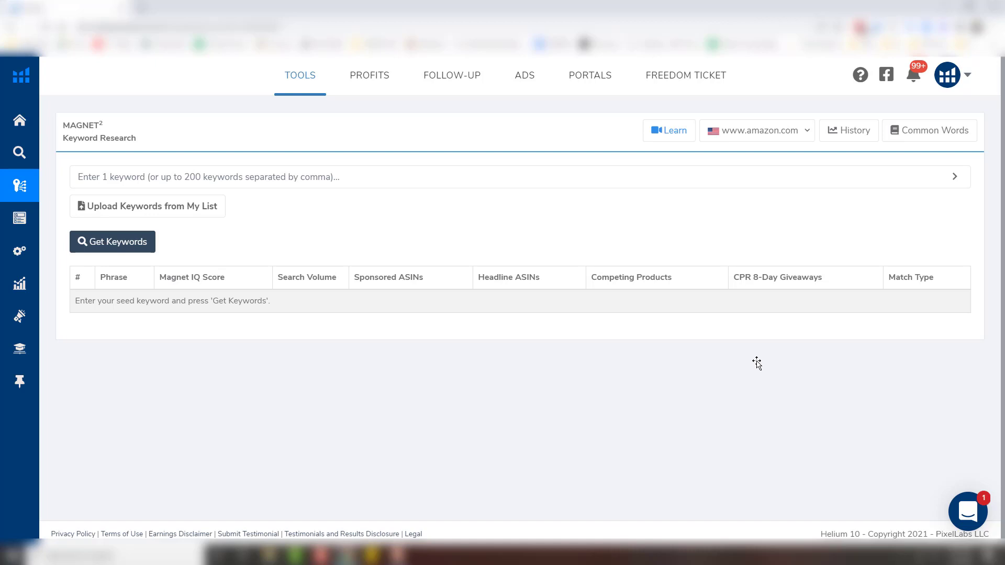
- Run a Magnet search for 'charcoal soap bar' and bring up the Conference Example sheet
key("Tab")
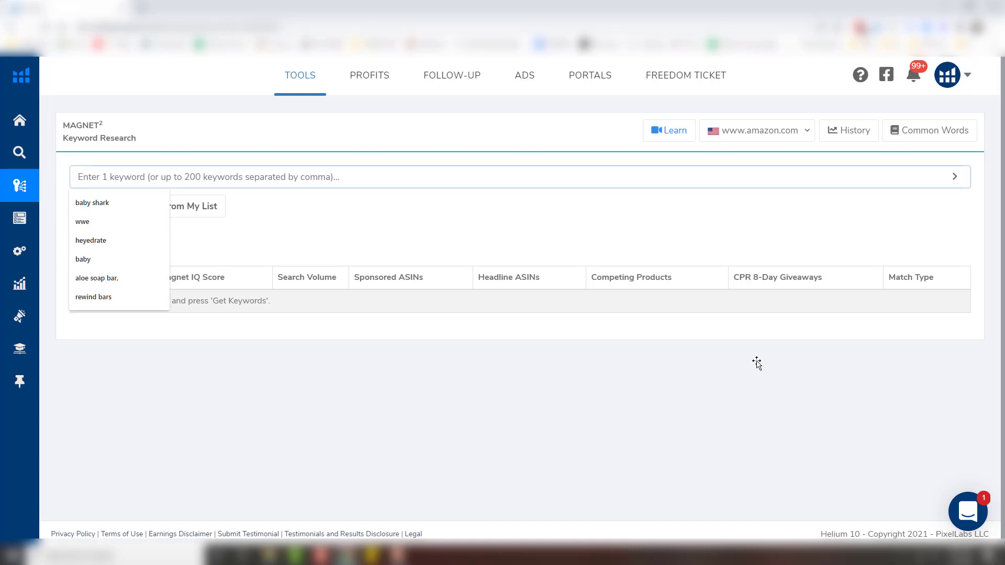
type("charcoal soap ba")
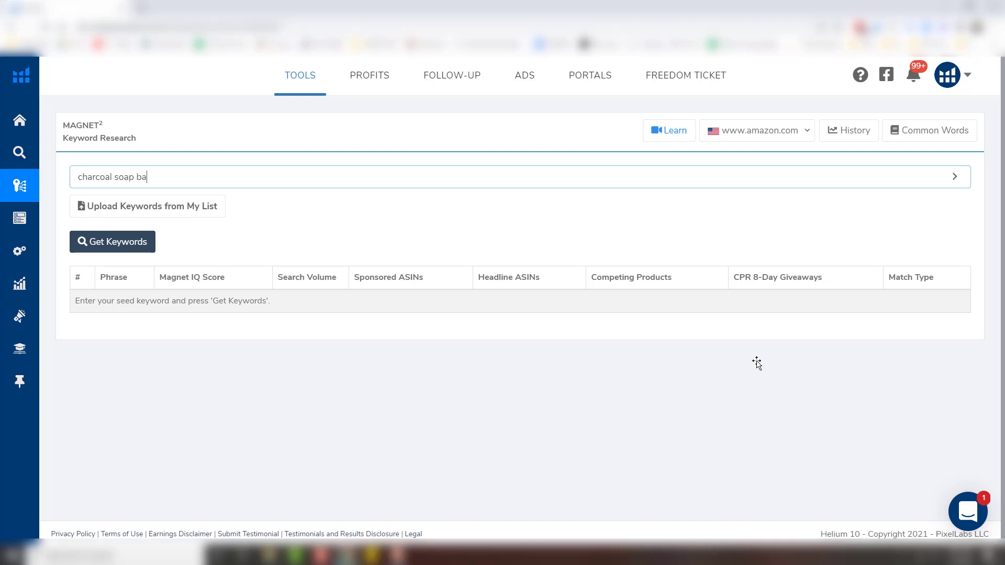
type("r")
key("Return")
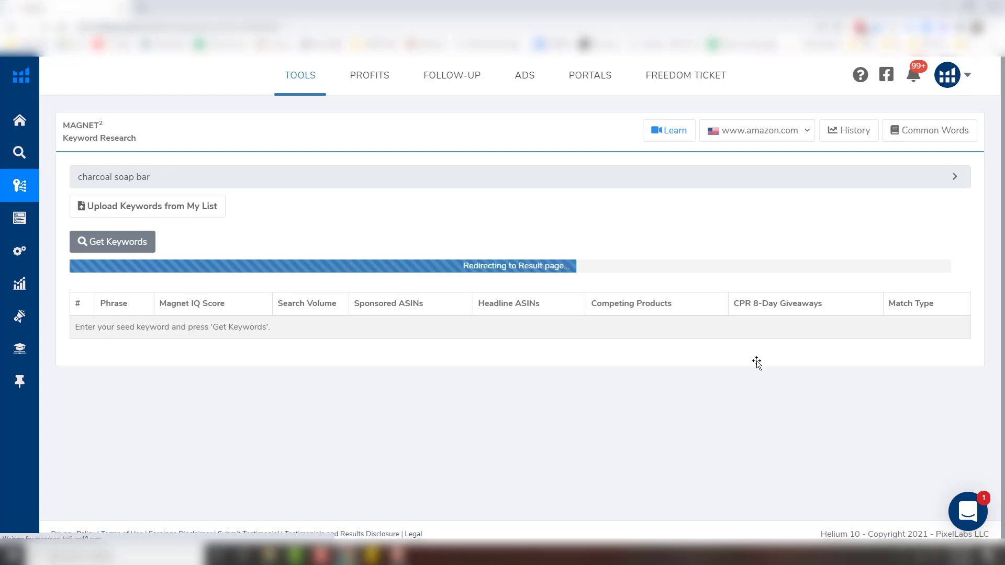
key("alt+Tab")
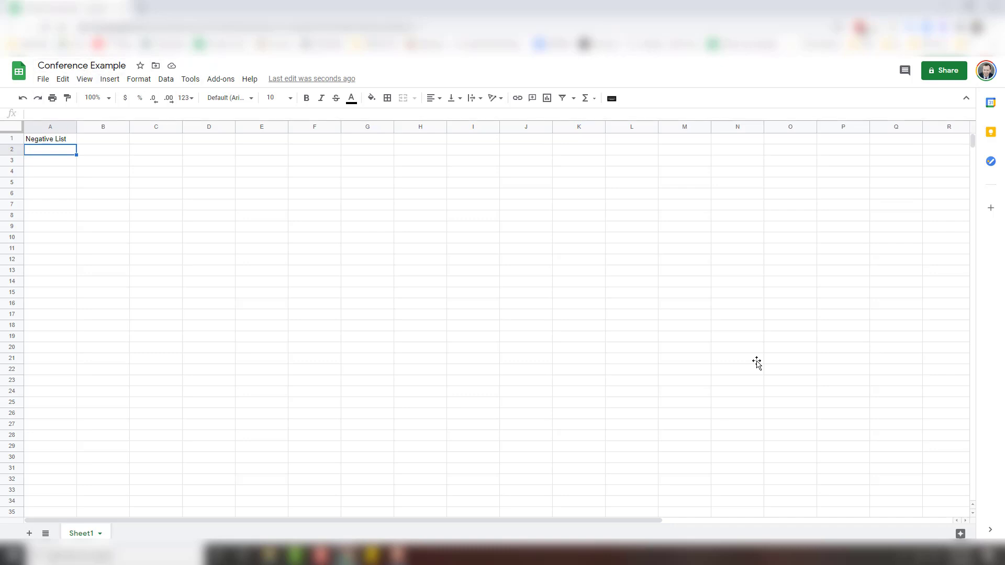
- Bold and underline the Negative List heading in A1, then return to the Magnet results
key("Up")
key("ctrl+b")
key("ctrl+u")
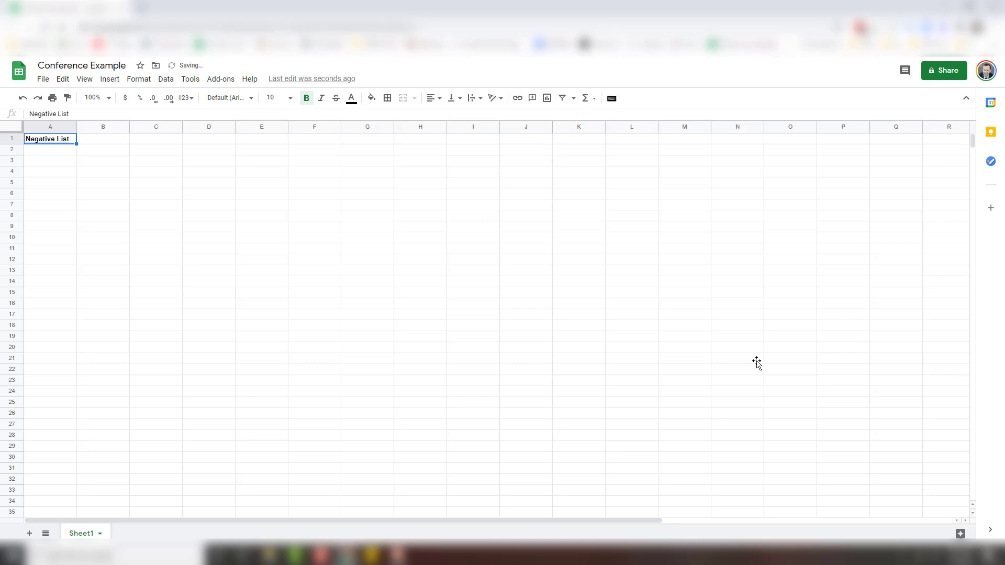
key("ctrl+tab")
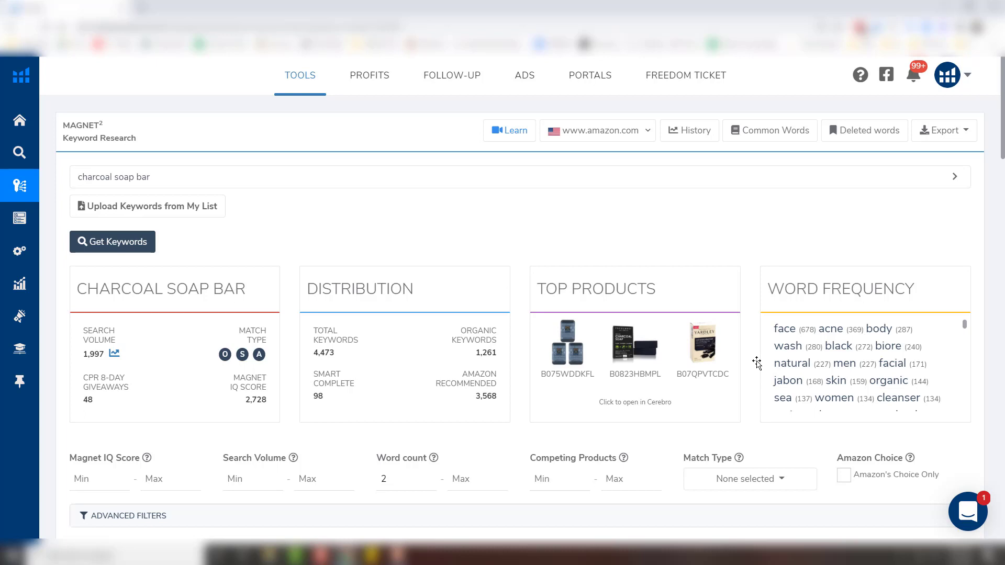
- Scroll through the charcoal soap bar Word Frequency results
scroll(756, 362, "down", 1)
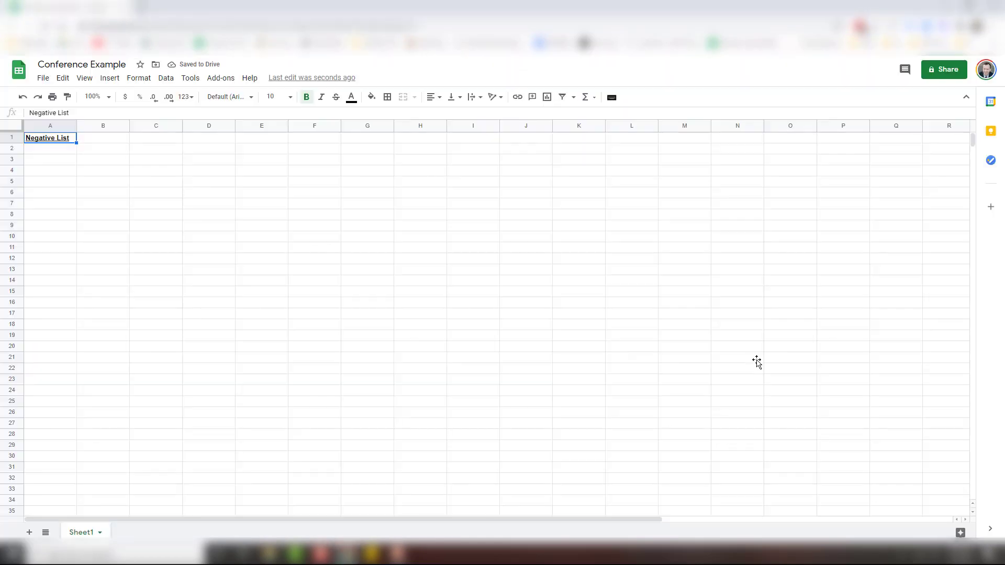
- Enter biore as the first Negative List term below the heading
key("Return")
type("biore")
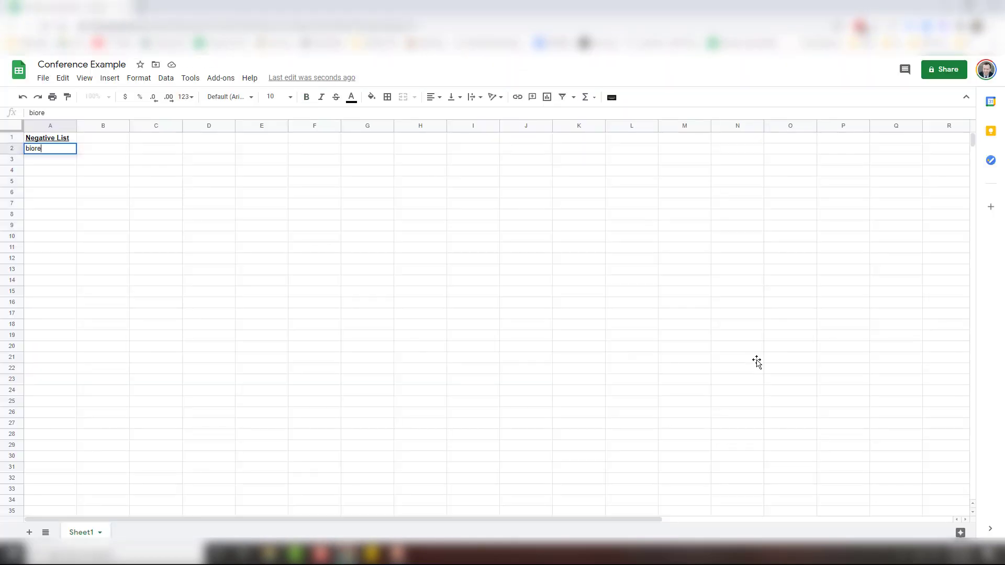
key("Return")
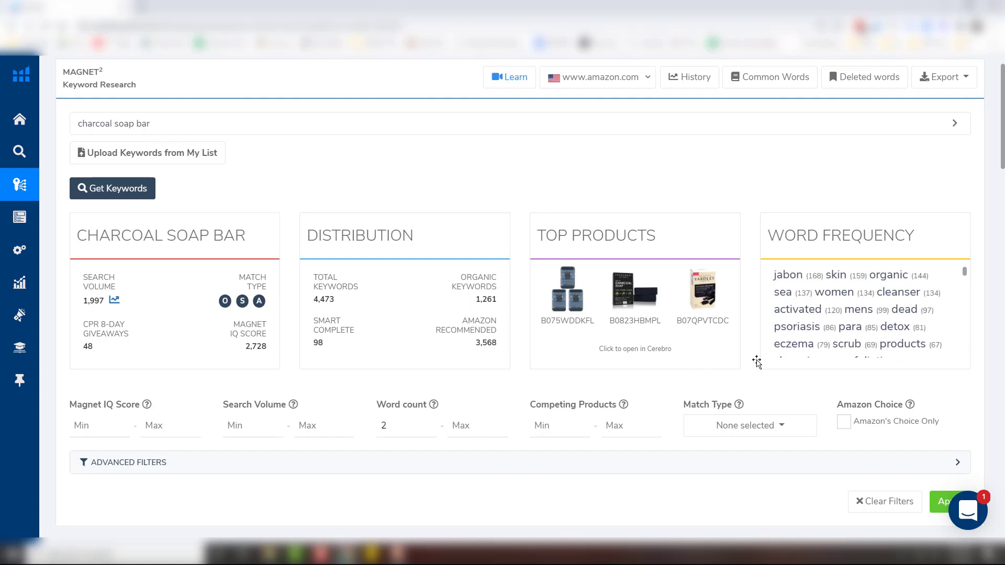
key("alt+Tab")
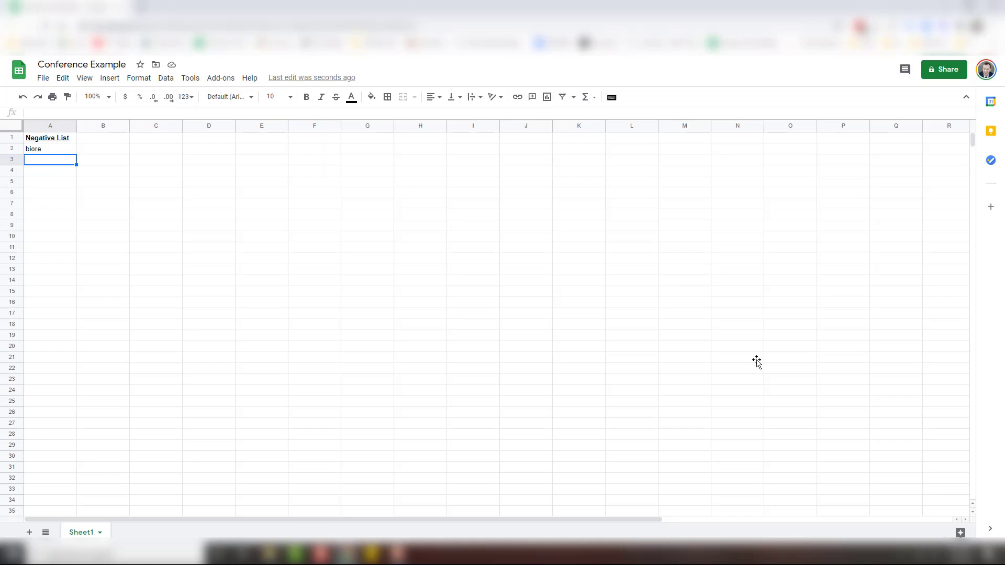
- Add men, mens, man, mans, male, boy, boys and guy to the Negative List
type("men")
key("Return")
type("mens")
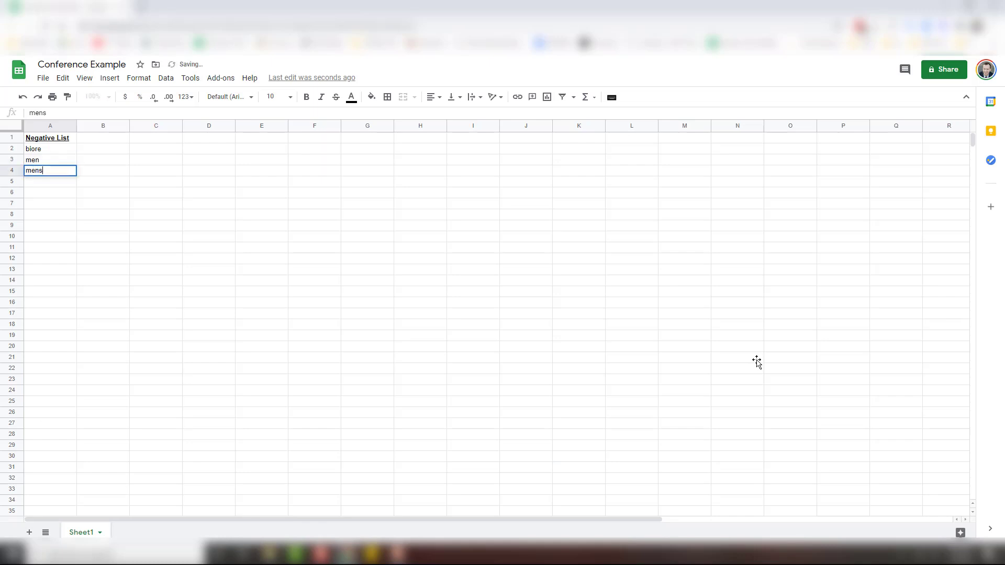
key("Return")
type("man")
key("Return")
type("mans")
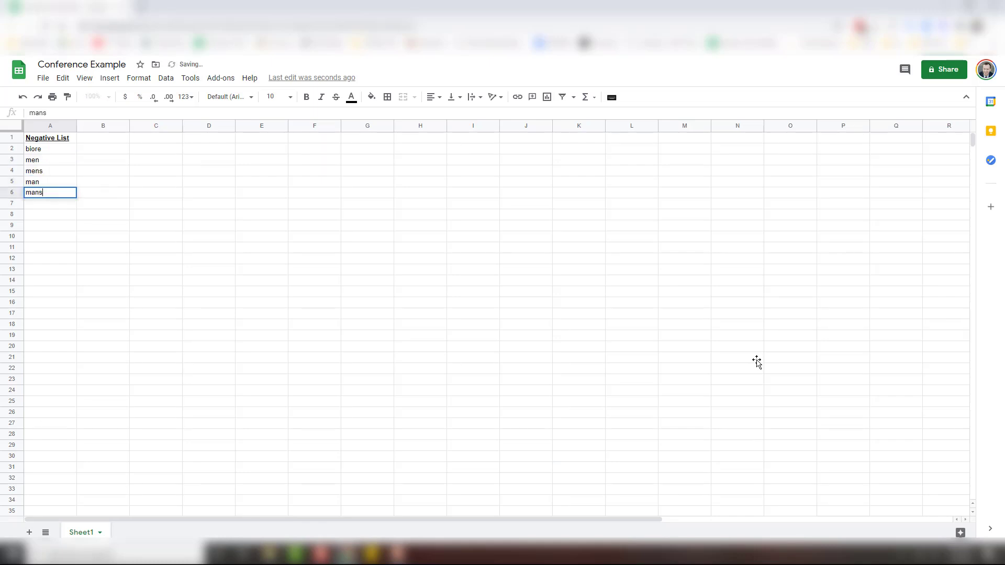
key("Return")
type("male")
key("Return")
type("boy")
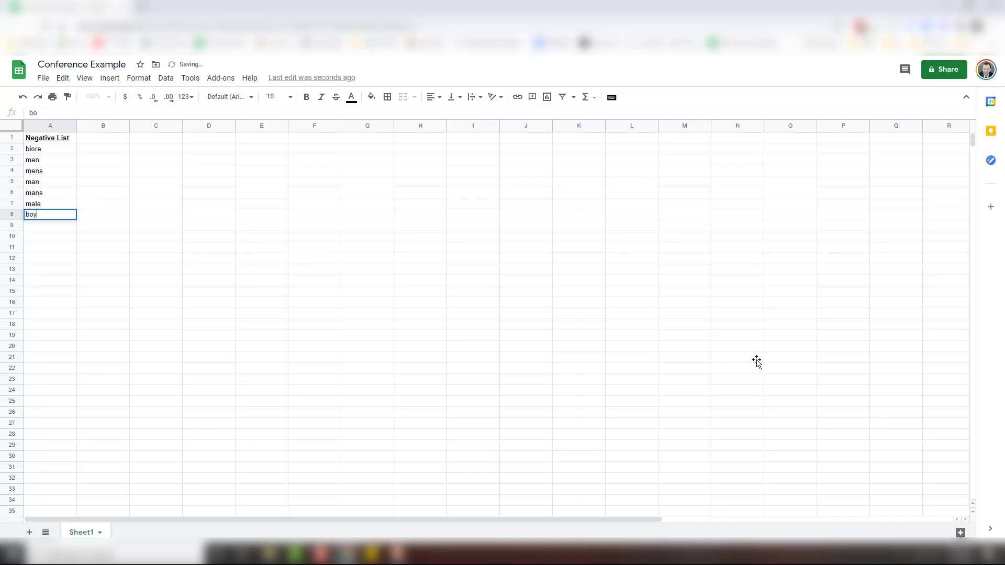
key("Return")
type("boys")
key("Return")
type("guy")
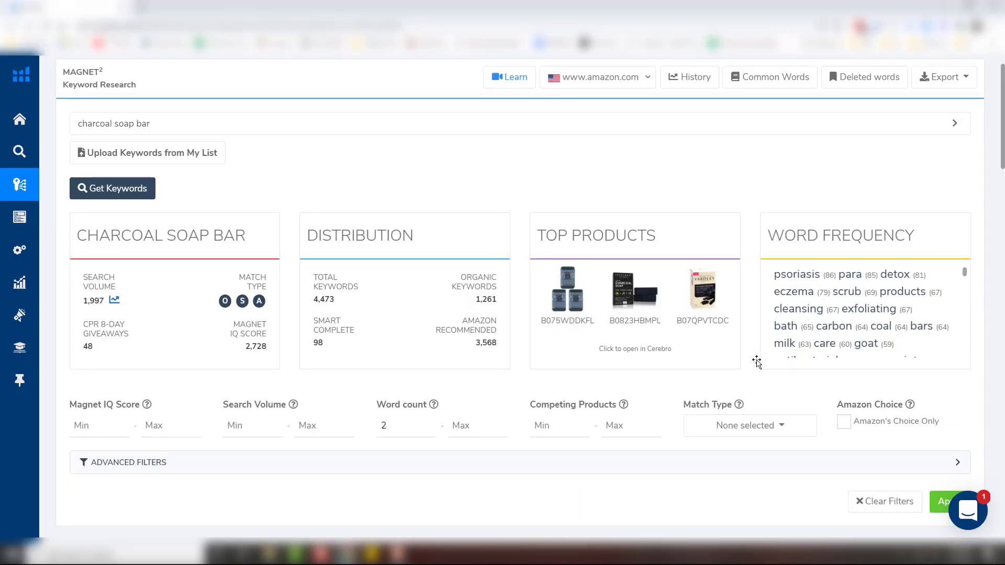
- Add goat, milk and care to the Negative List
scroll(757, 361, "down", 1)
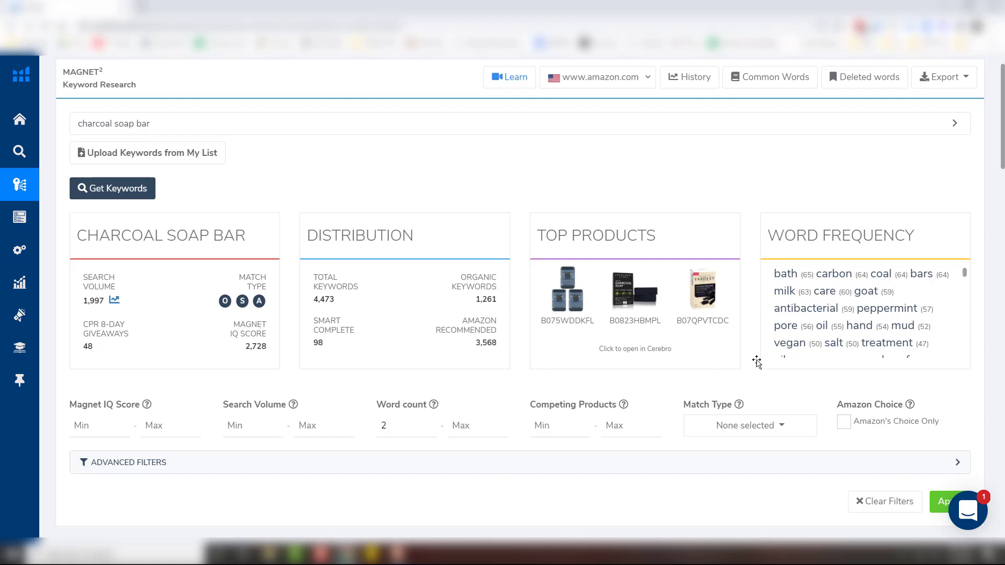
key("ctrl+Tab")
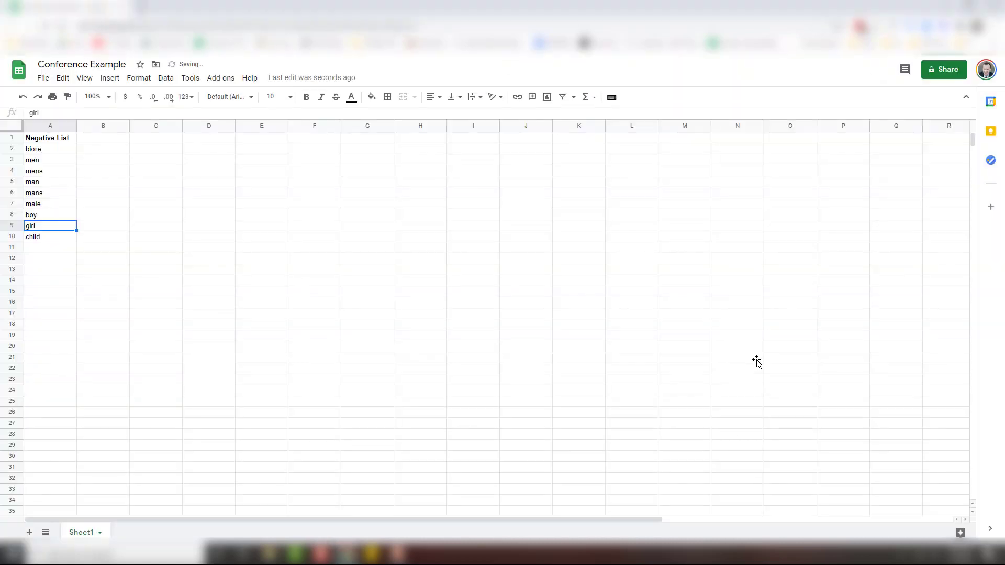
key("Down")
key("Down")
key("Down")
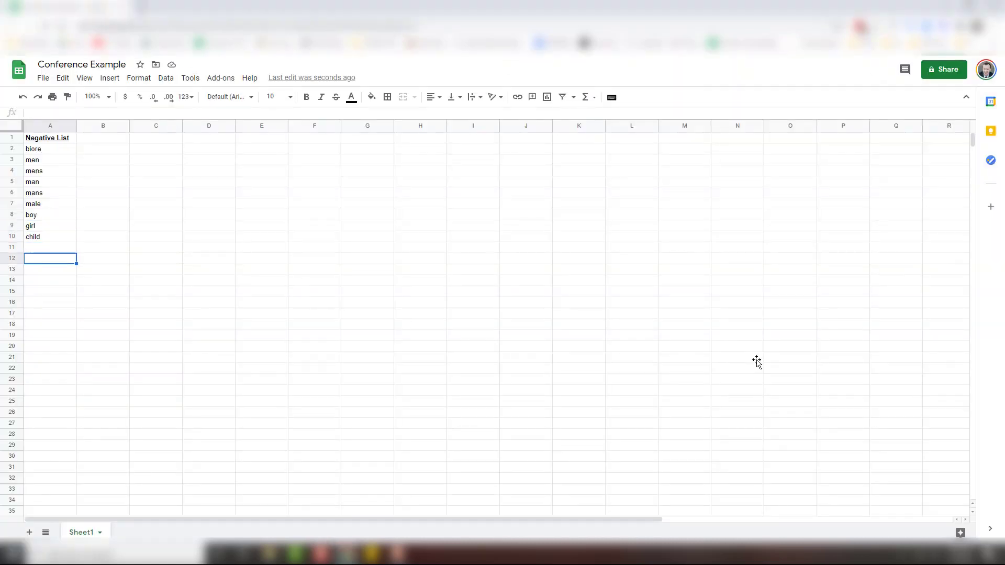
key("Up")
type("goat")
key("Return")
type("milk")
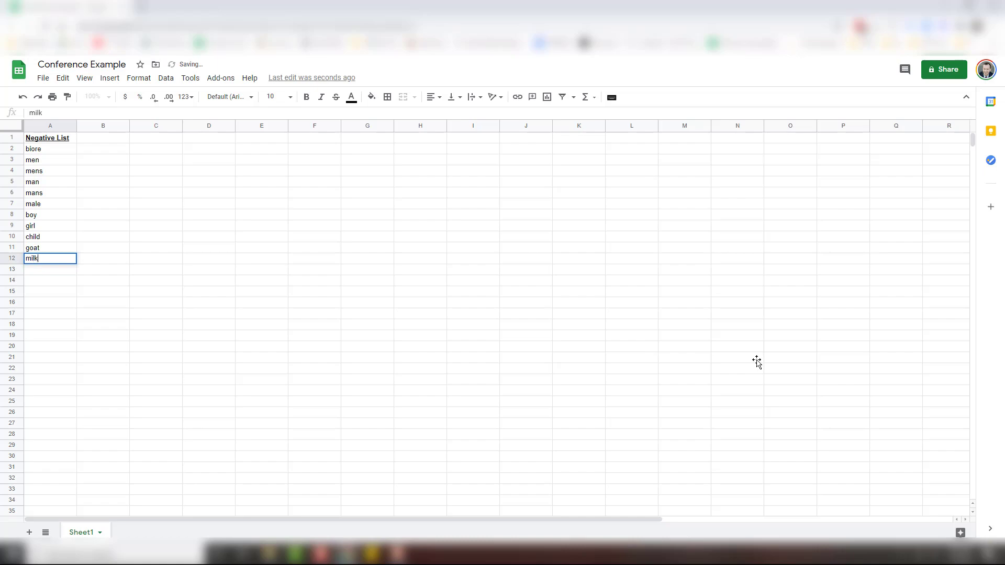
key("Return")
key("alt+Tab")
key("alt+Tab")
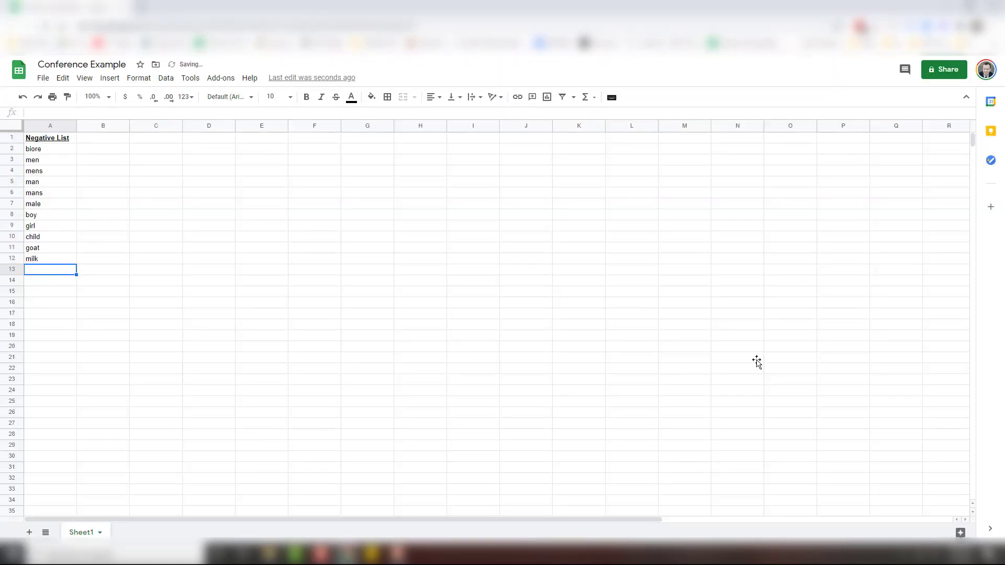
type("care")
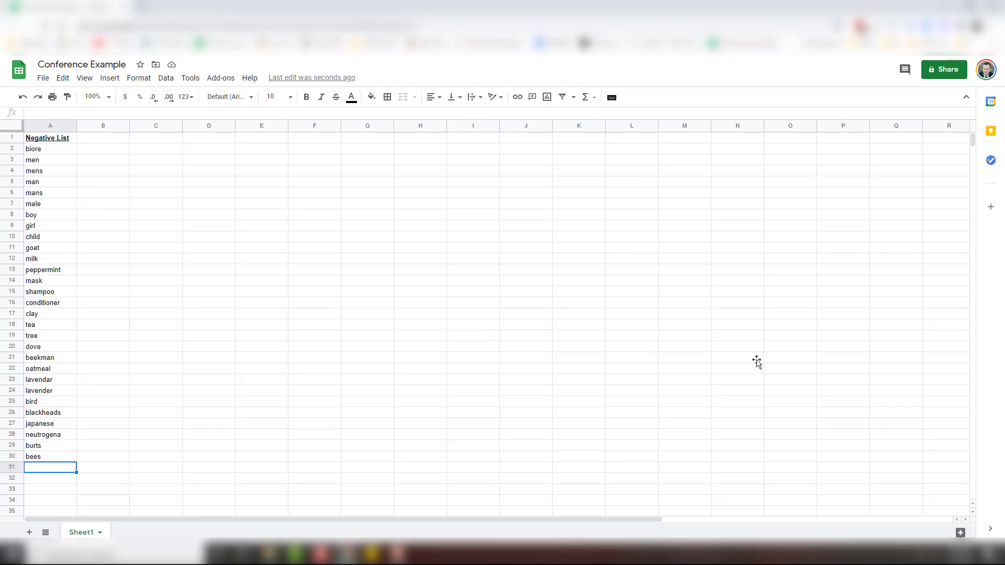
- Copy the 29 Negative List words from column A
key("Up")
key("shift+Up")
key("shift+Up")
key("shift+Up")
key("shift+Up")
key("shift+Up")
key("shift+Up")
key("shift+Up")
key("shift+Up")
key("shift+Up")
key("shift+Up")
key("shift+Up")
key("shift+Up")
key("shift+Up")
key("shift+Up")
key("shift+Up")
key("shift+Up")
key("shift+Up")
key("shift+Up")
key("shift+Up")
key("shift+Up")
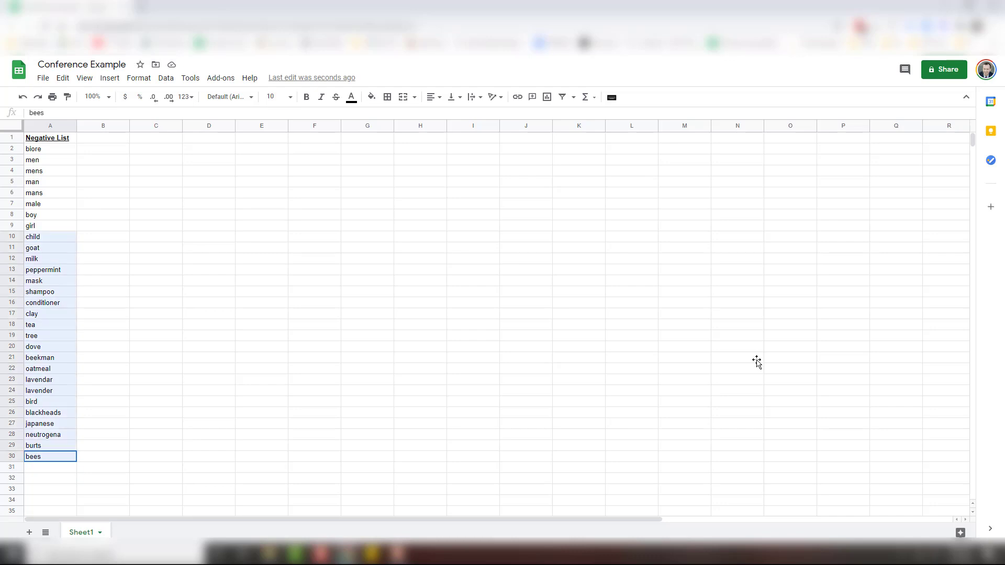
key("ctrl+c")
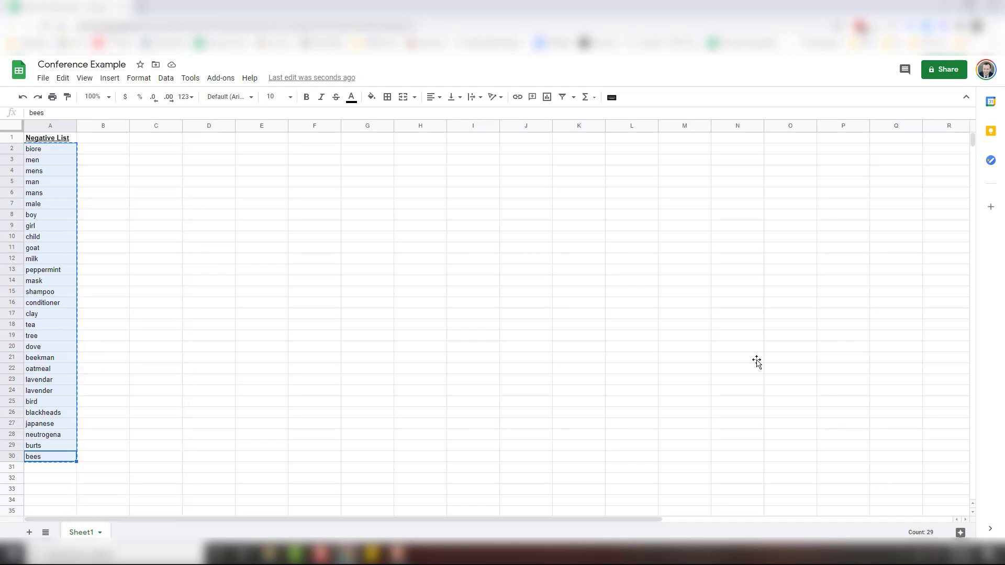
- Paste the words into Frankenstein's Original keywords and select the comma-separated result
key("ctrl+Tab")
key("ctrl+v")
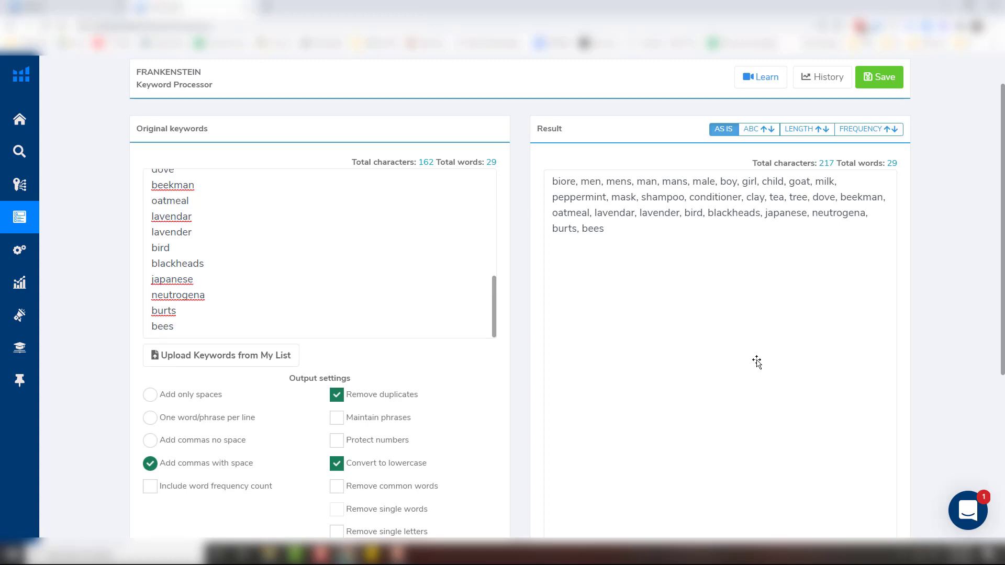
key("ctrl+a")
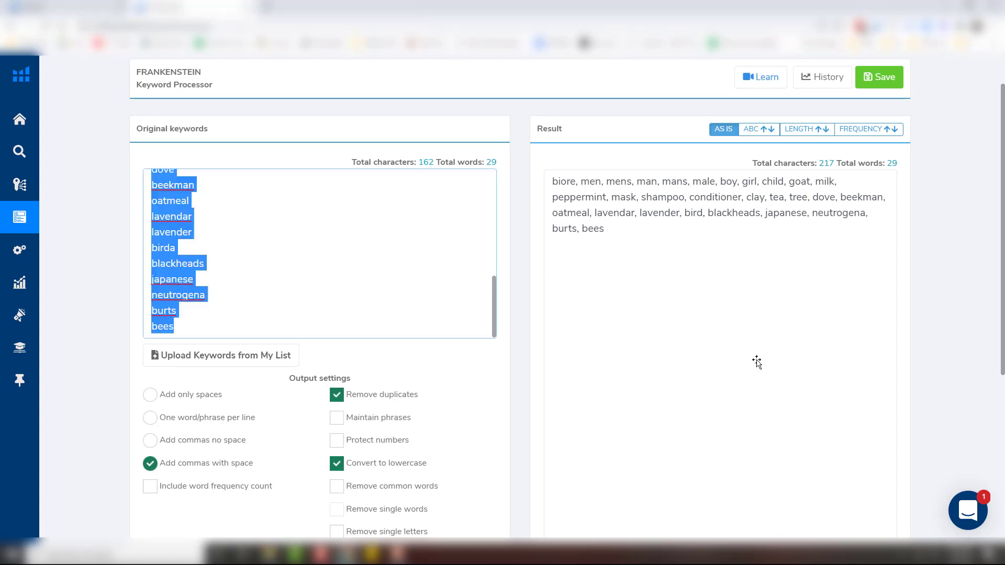
key("ctrl+v")
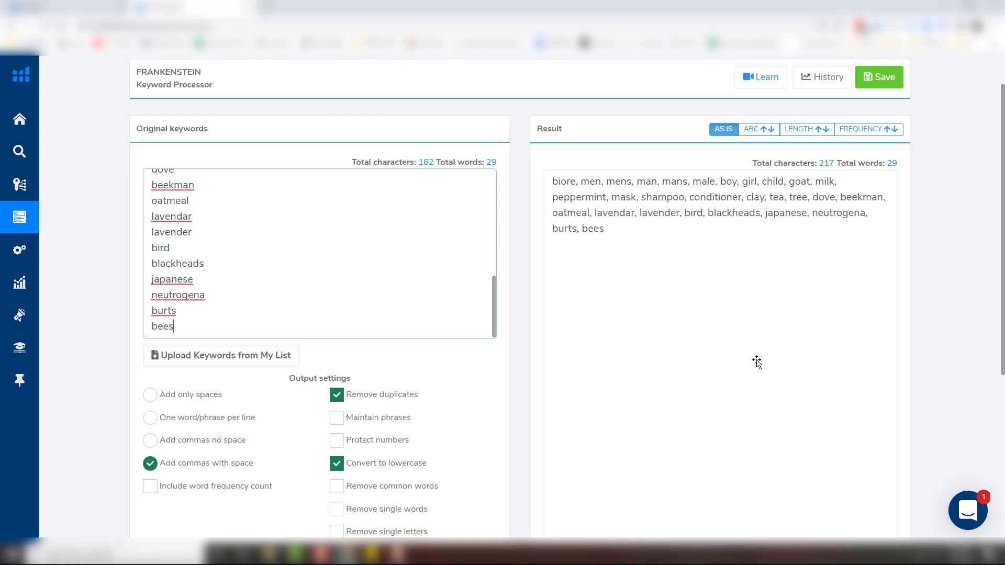
left_click(757, 361)
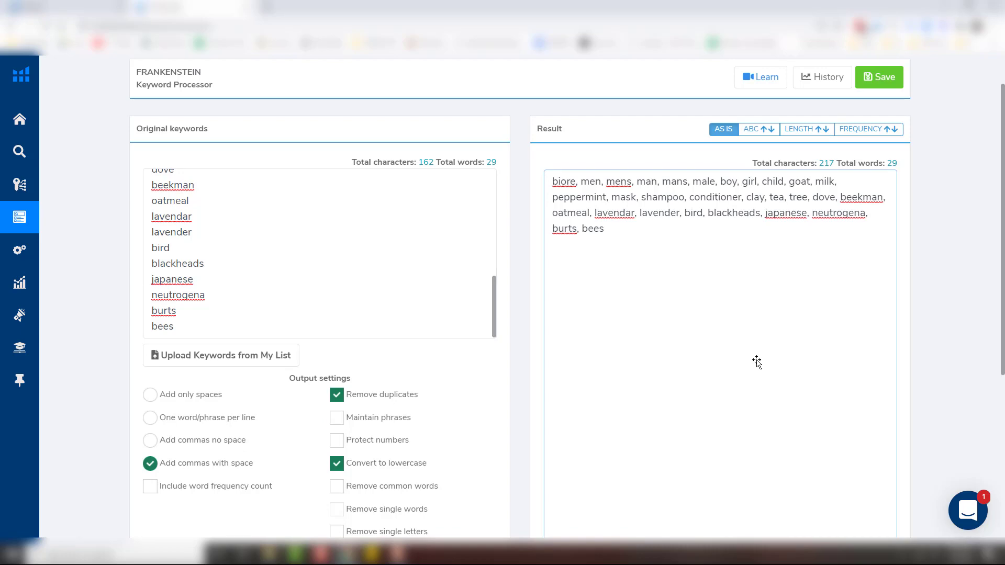
key("ctrl+a")
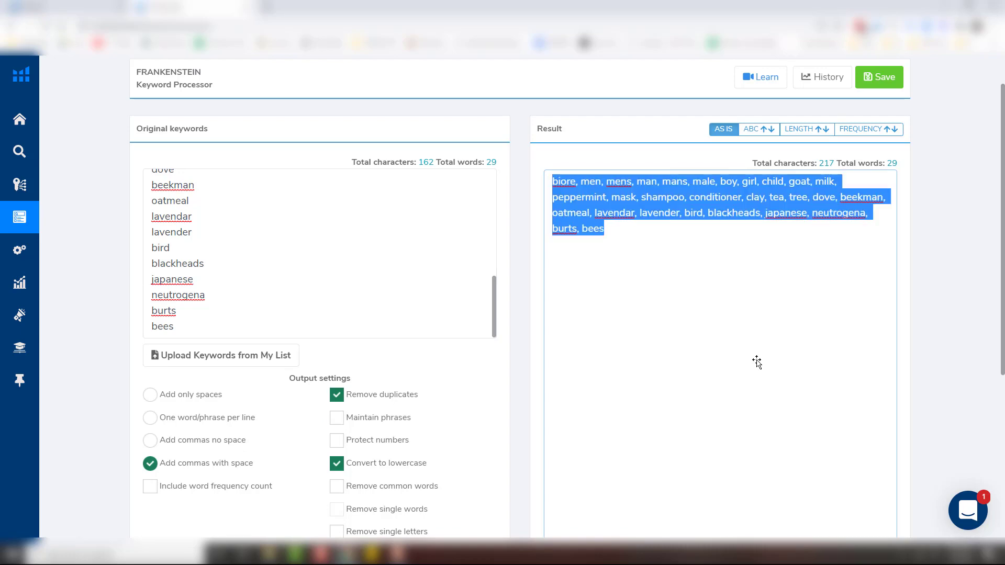
key("ctrl+shift+Tab")
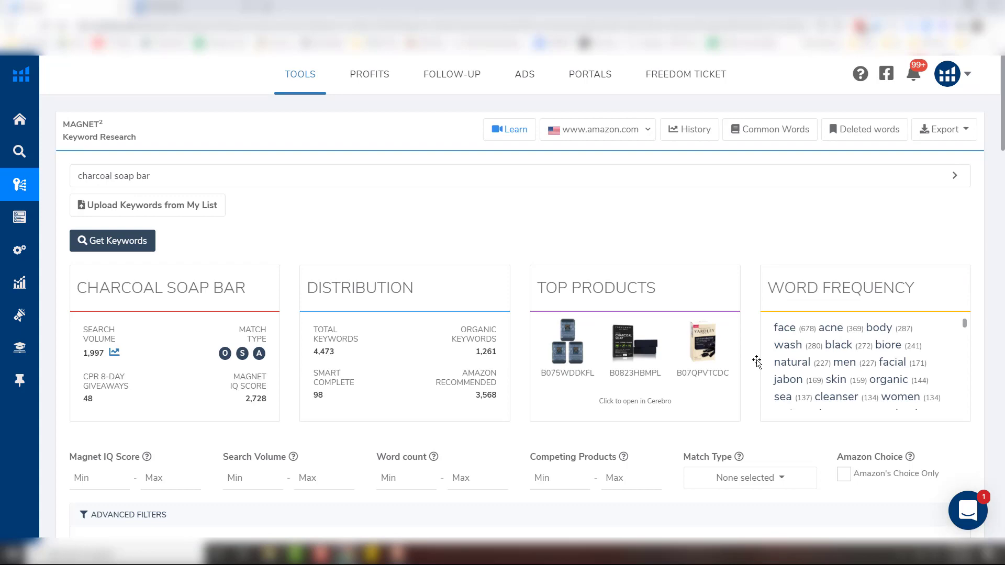
- Paste the negative list into Exclude phrases that contain and apply it, leaving 3,538 keywords
scroll(757, 362, "down", 5)
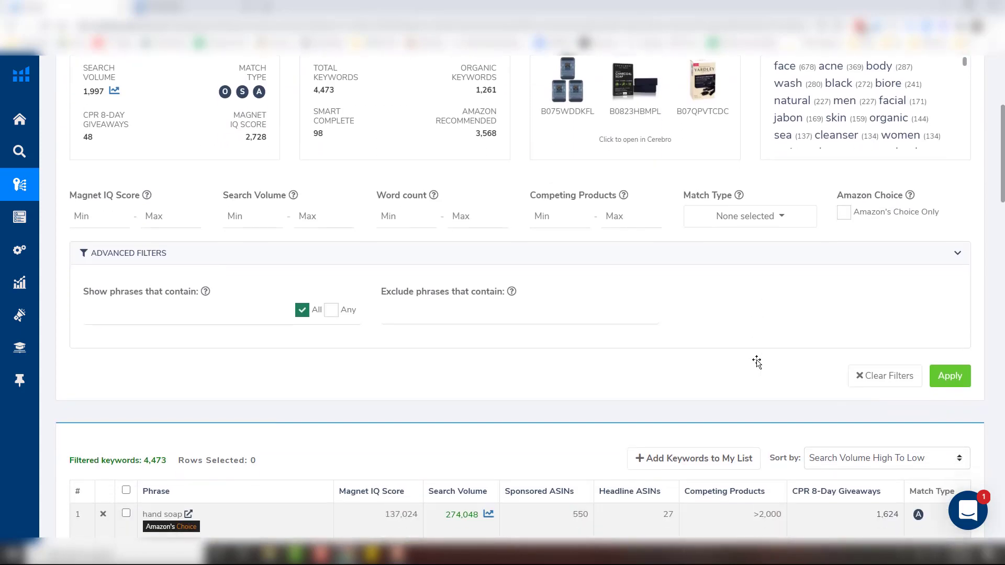
key("Tab")
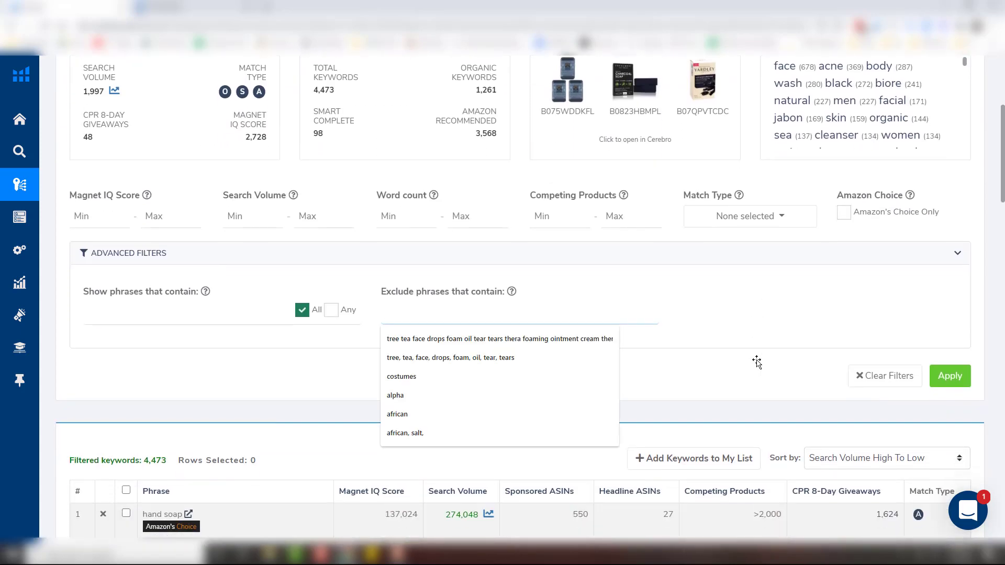
key("ctrl+v")
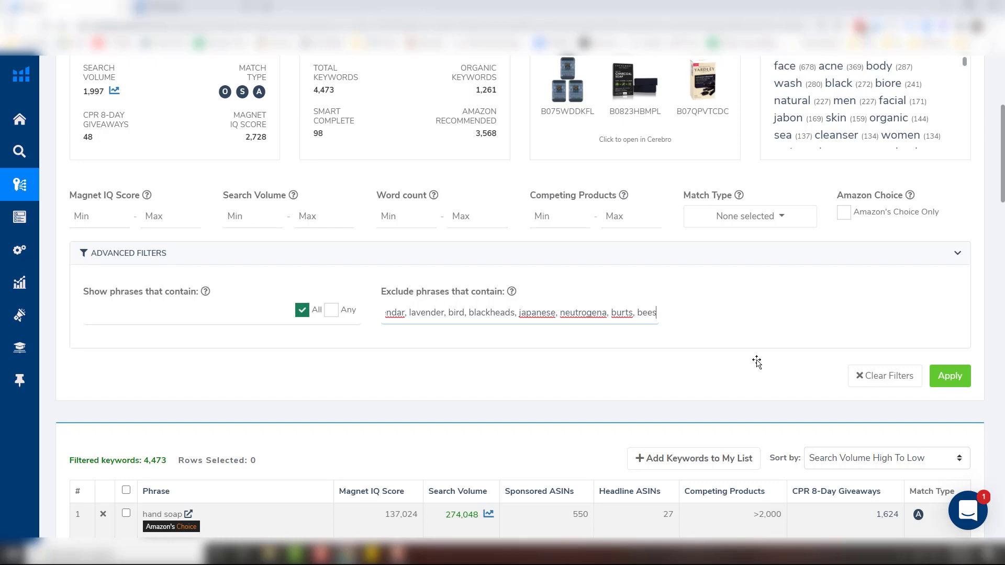
key("Return")
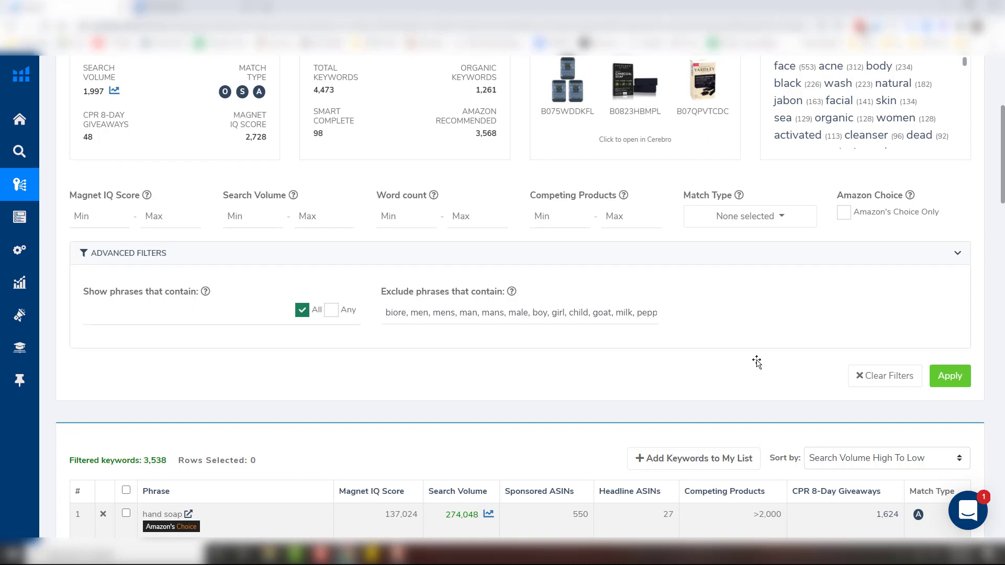
scroll(757, 361, "down", 2)
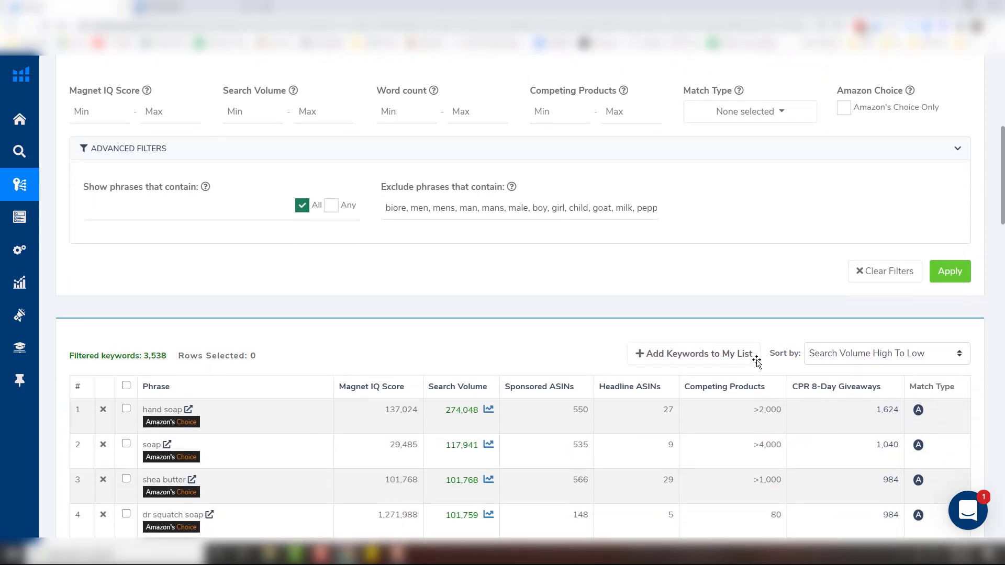
scroll(757, 361, "down", 2)
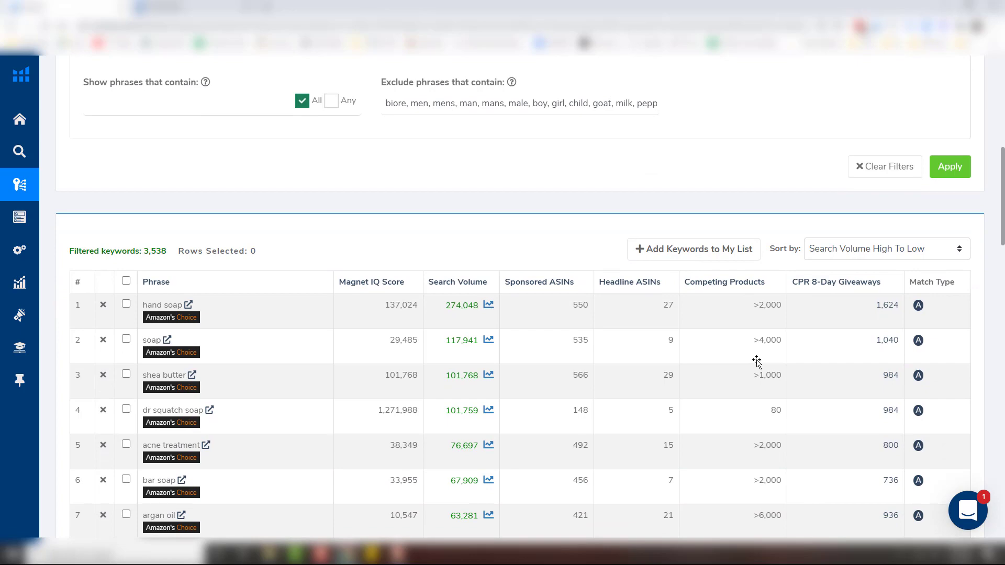
key("super+Left")
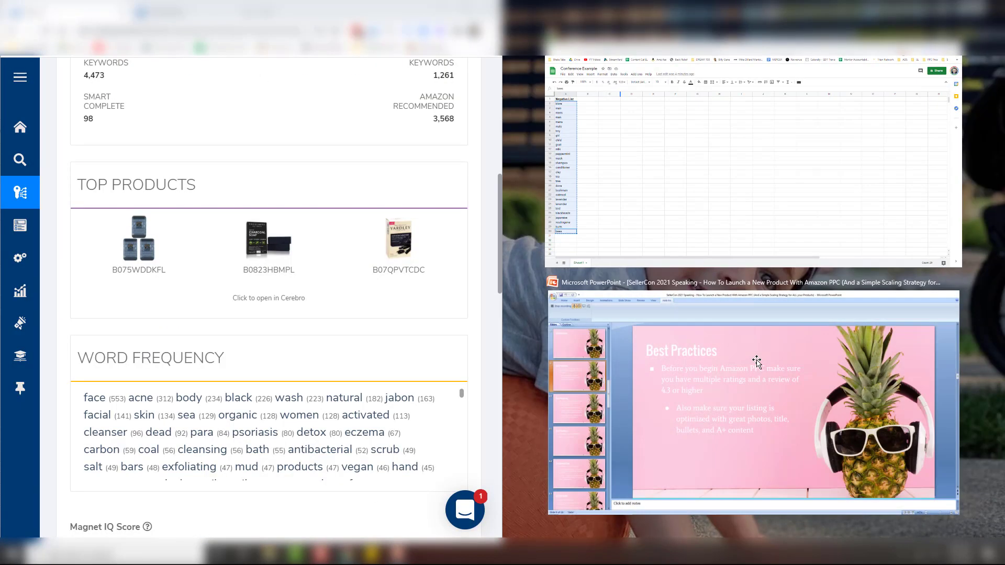
- Snap Google Sheets to the right half beside the Magnet results, moving below the list
key("Return")
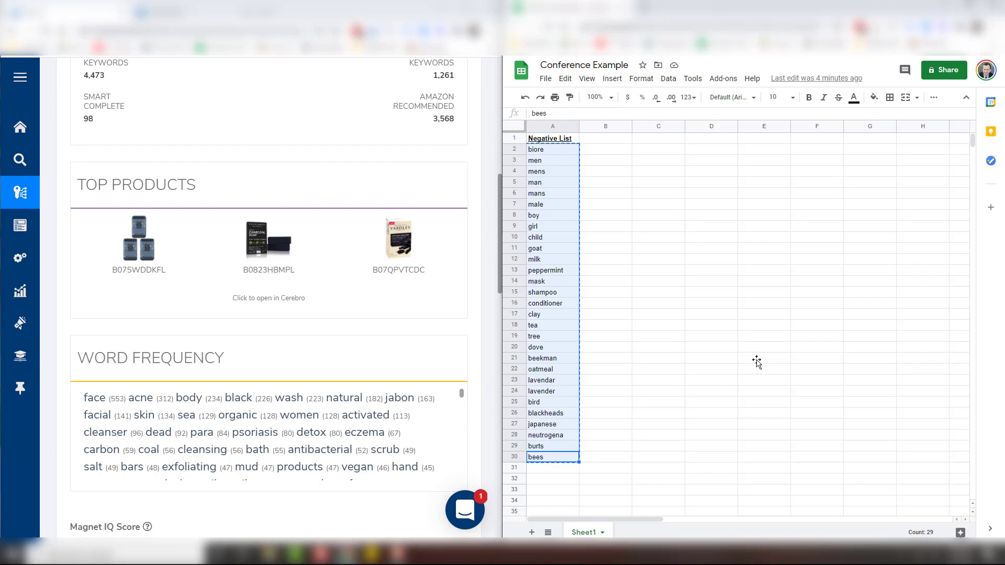
scroll(757, 361, "down", 2)
key("Down")
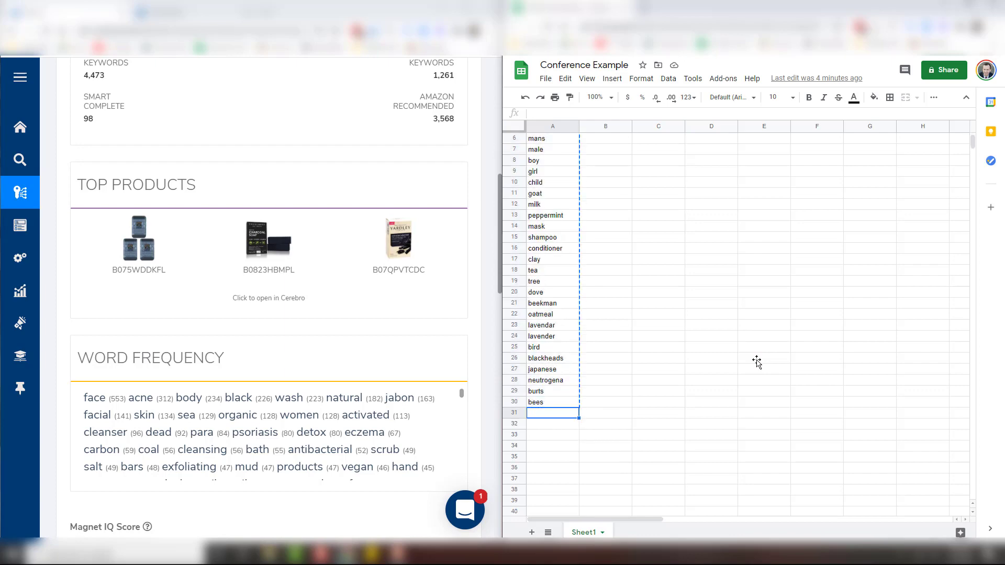
scroll(267, 435, "down", 10)
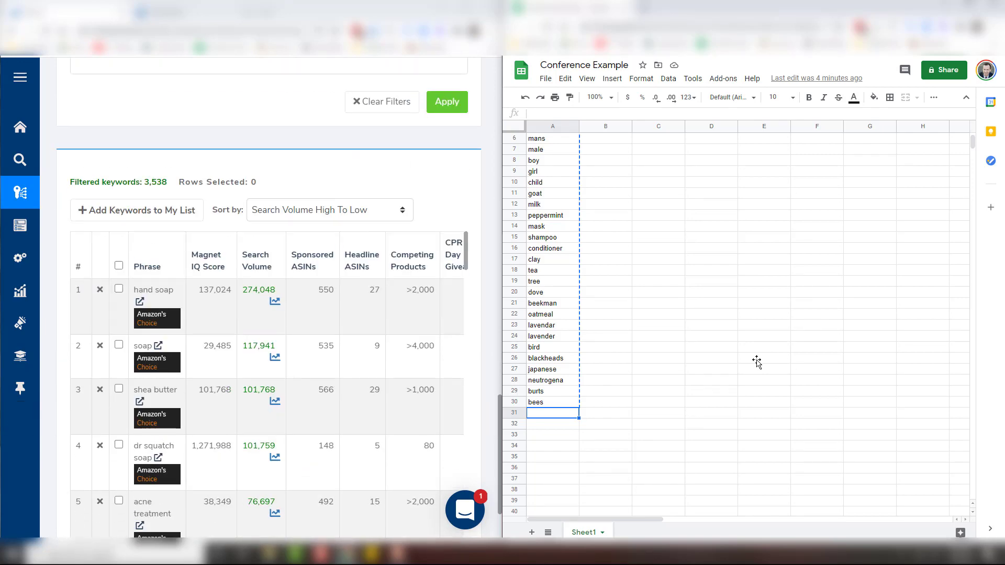
- Add hand to the Negative List and start a 'Negative Exact' heading in C1
type("hand")
key("Return")
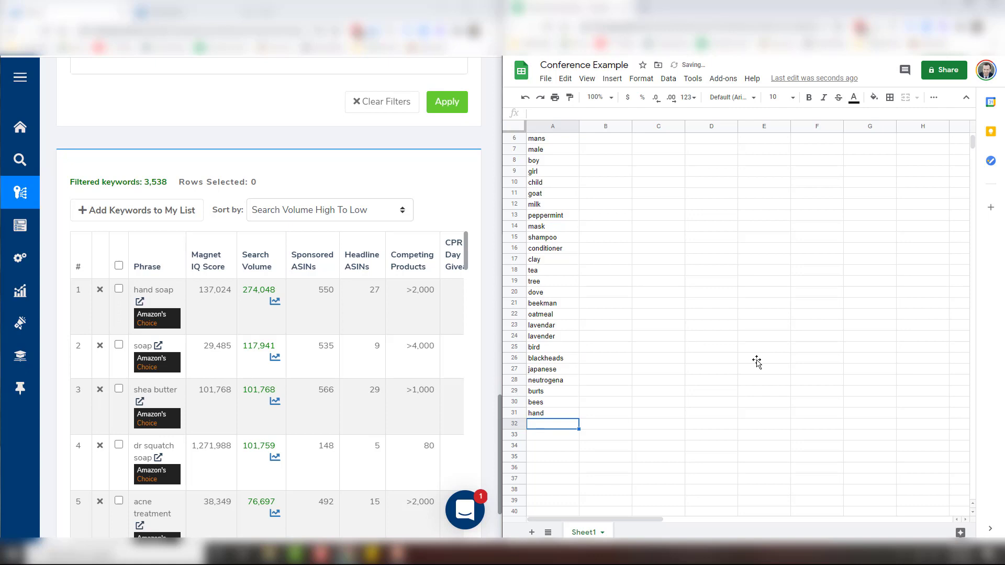
scroll(758, 361, "up", 2)
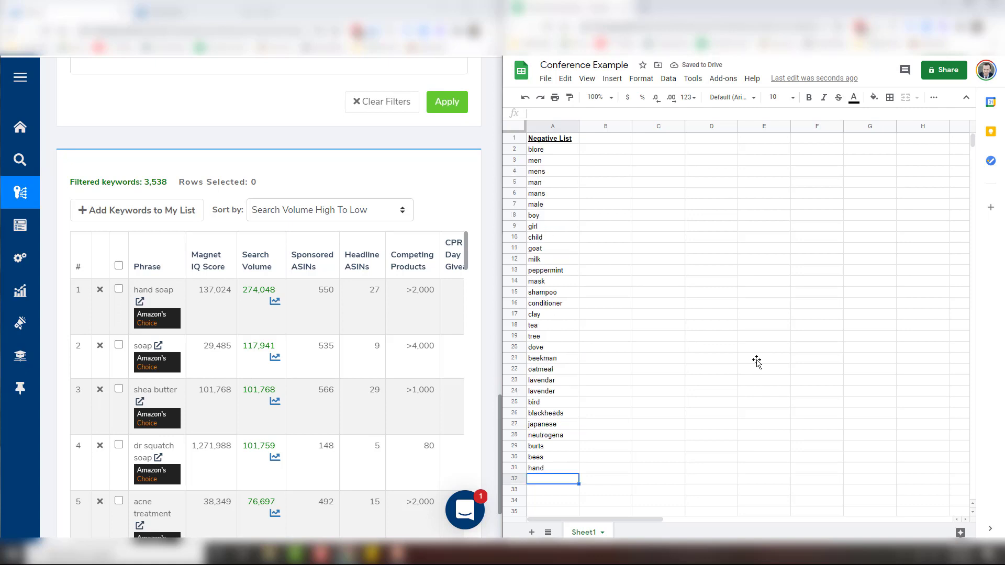
key("ctrl+Home")
key("Right")
key("Right")
type("Negative Exact")
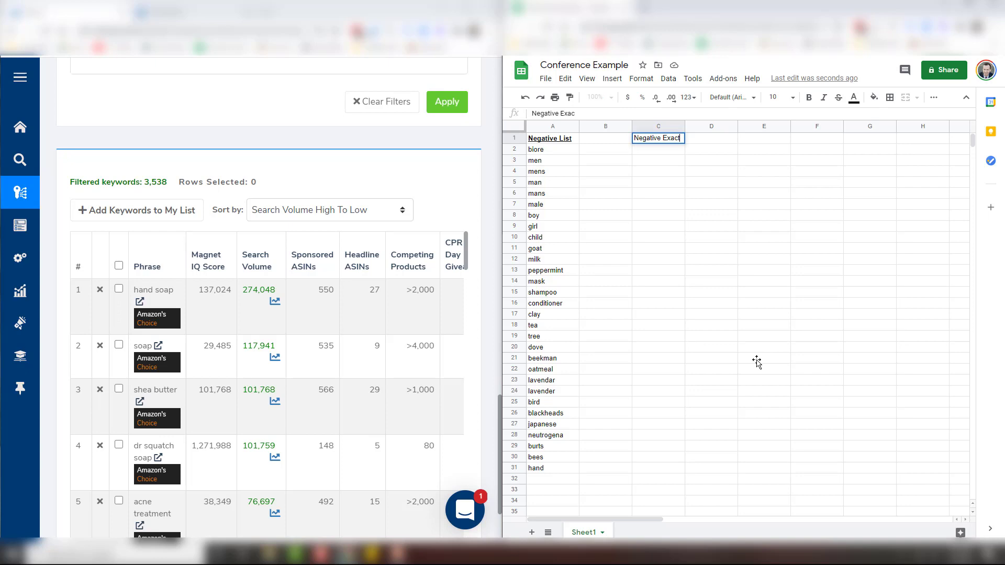
key("Return")
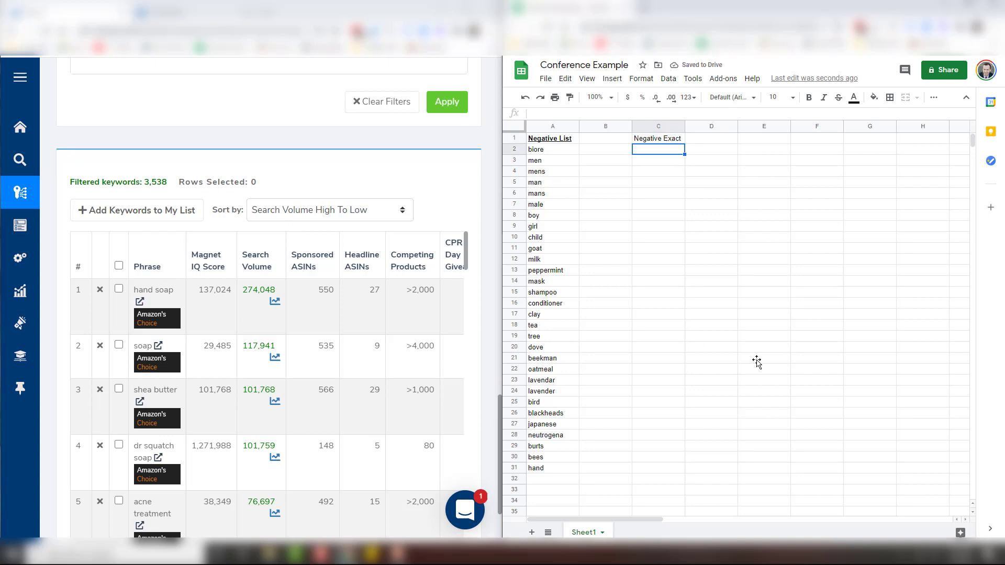
- List soap and shea butter under Negative Exact
type("soap")
key("Return")
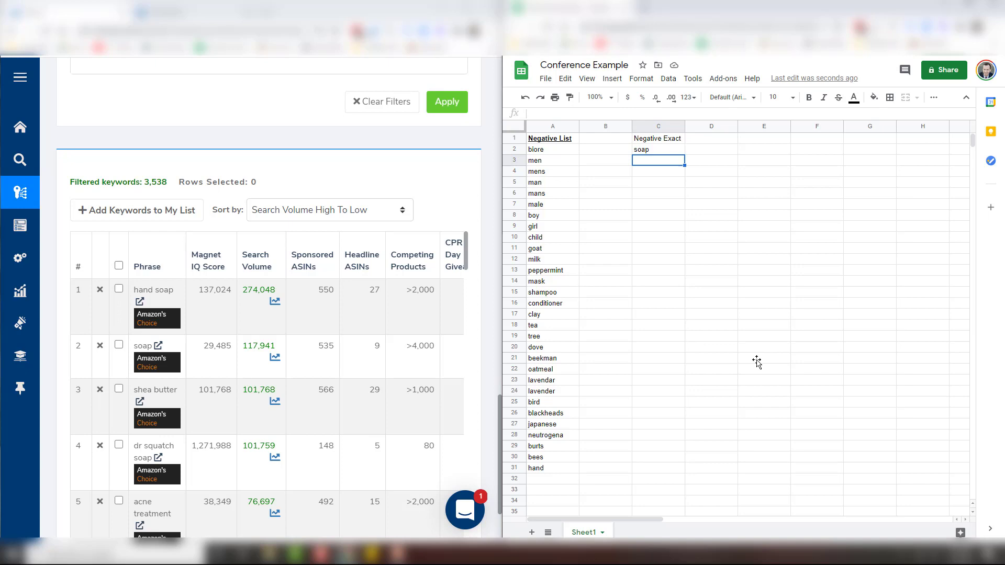
type("shea butter")
key("Return")
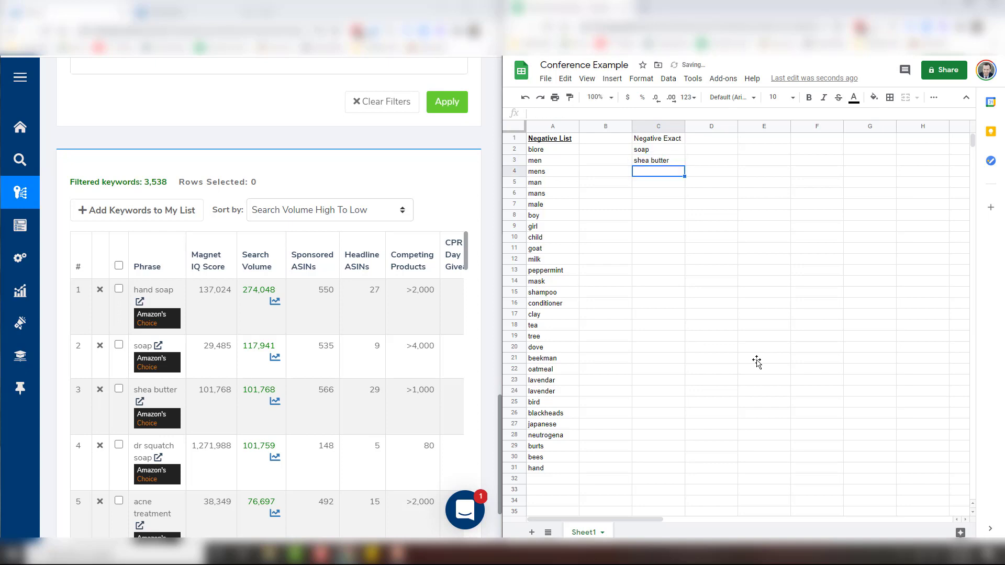
- Add squatch to the end of the Negative List
scroll(757, 361, "down", 3)
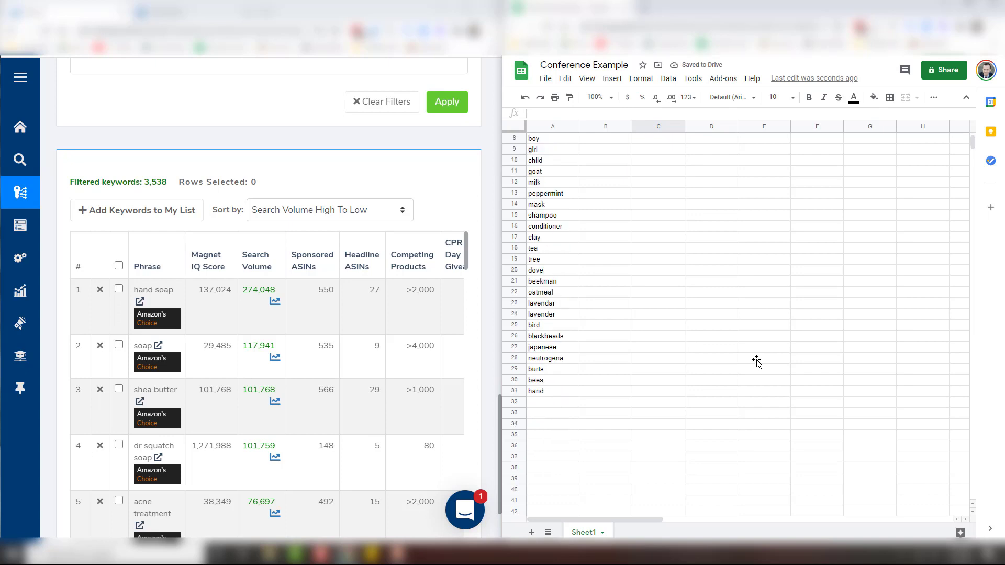
key("ctrl+Left")
key("ctrl+Down")
key("Down")
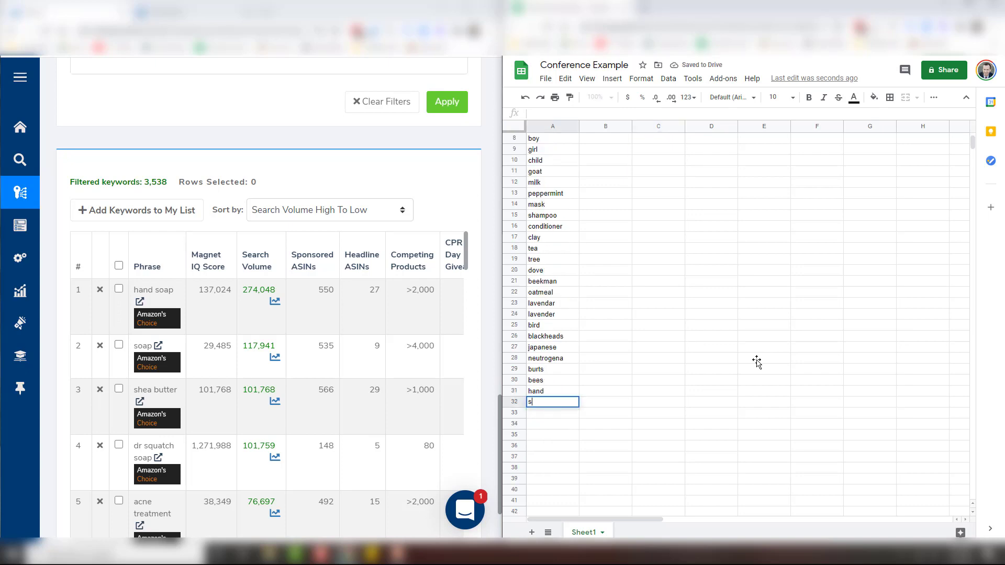
type("squatch")
key("Return")
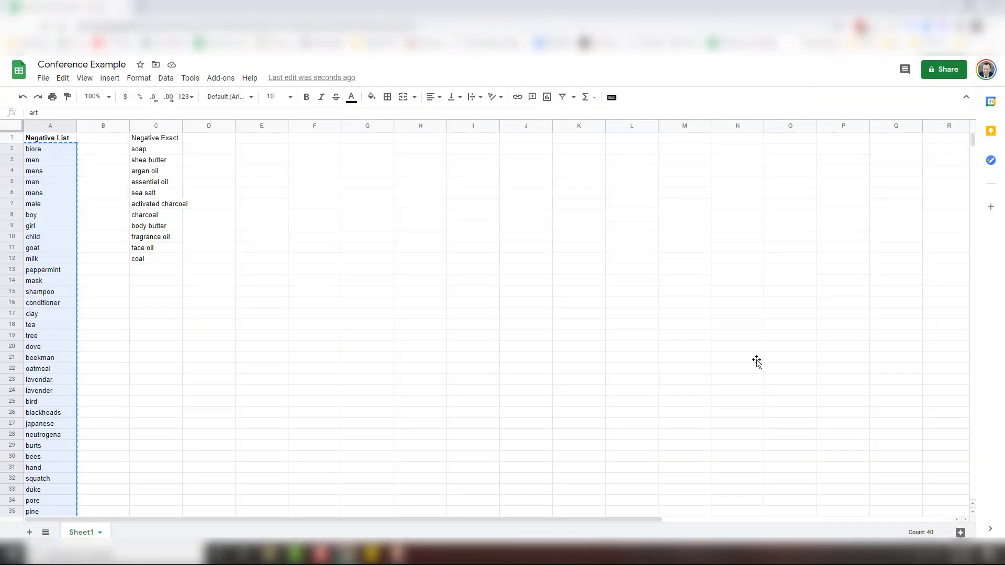
- Paste the expanded Negative List into Frankenstein and process it into comma-separated words
scroll(757, 361, "down", 3)
scroll(757, 361, "up", 5)
key("alt+Tab")
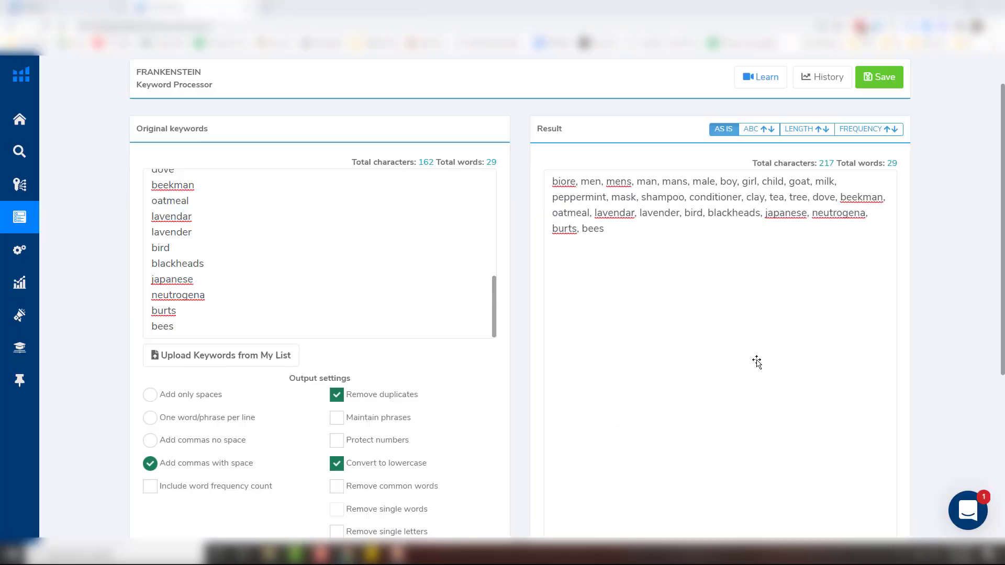
key("ctrl+v")
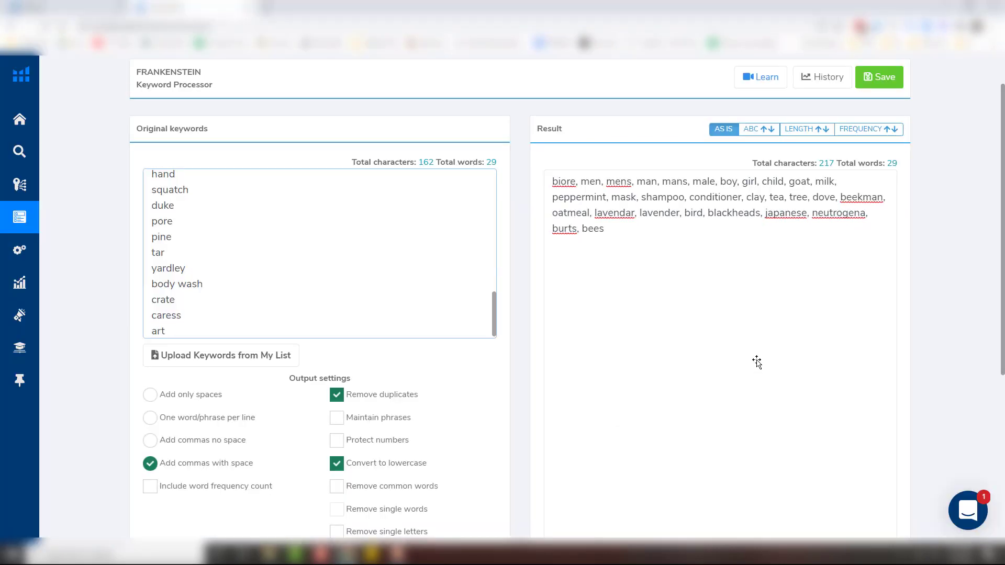
scroll(757, 361, "down", 5)
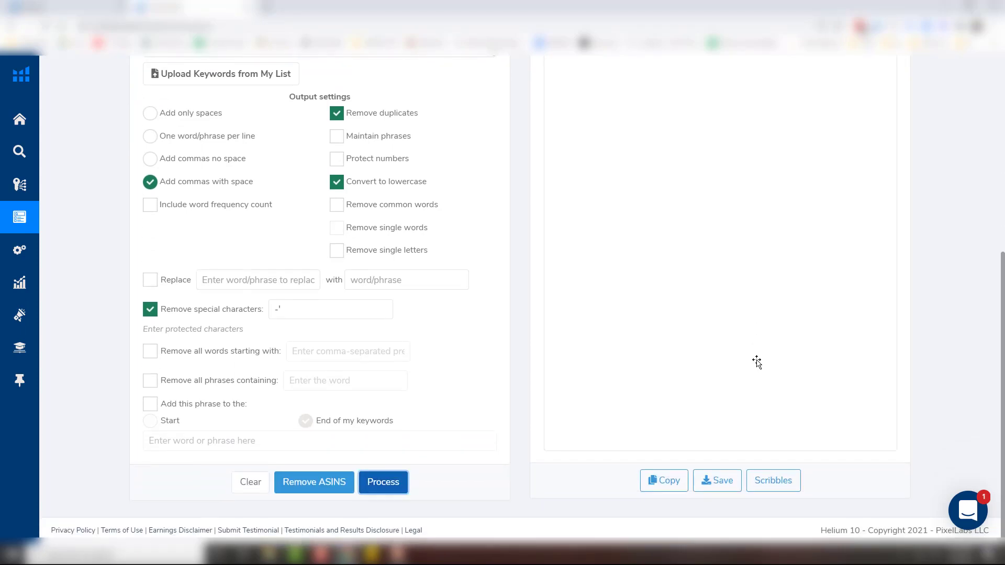
key("Return")
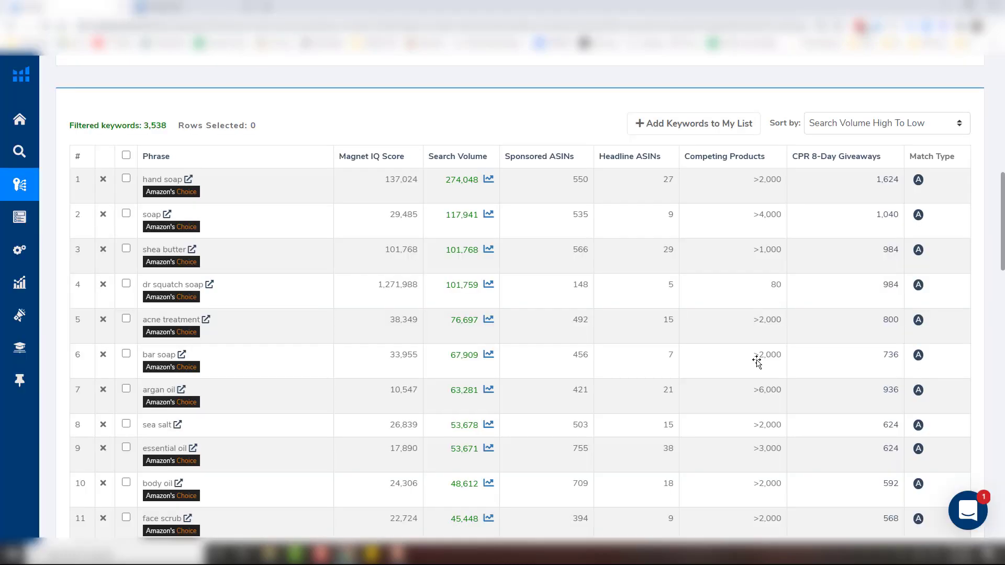
- Replace the Exclude phrases list with the longer negative list and apply it
scroll(757, 361, "up", 5)
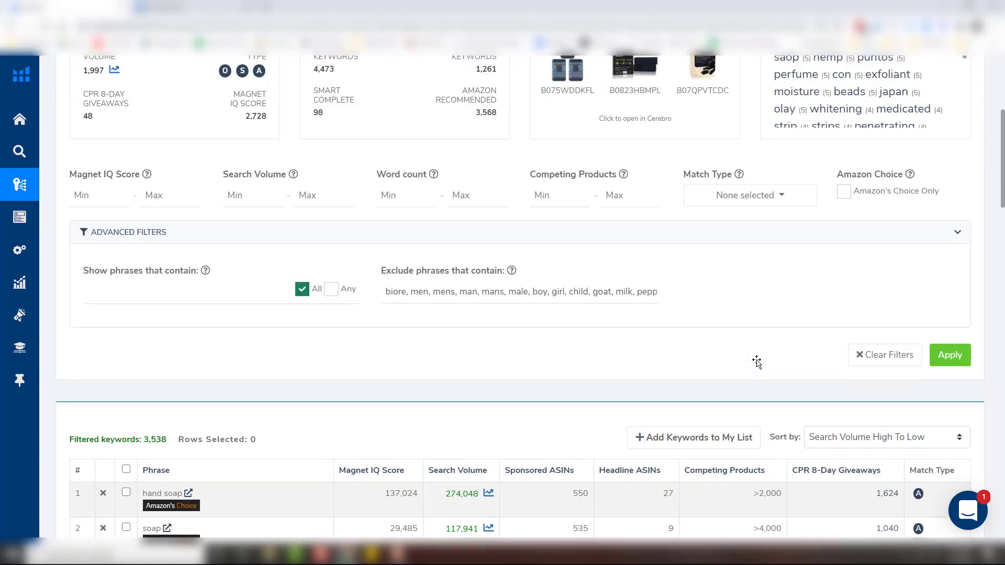
key("ctrl+a")
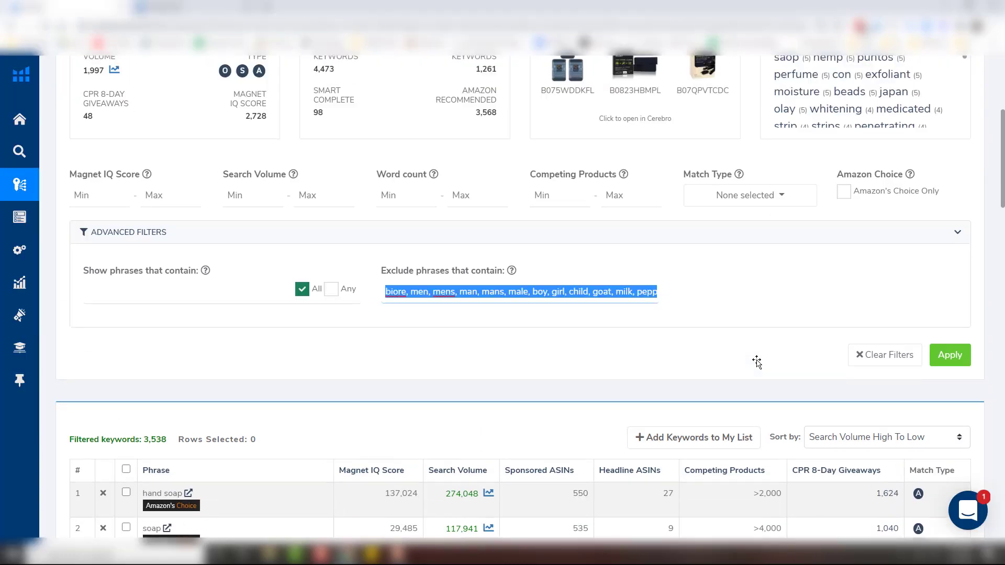
key("ctrl+v")
key("Return")
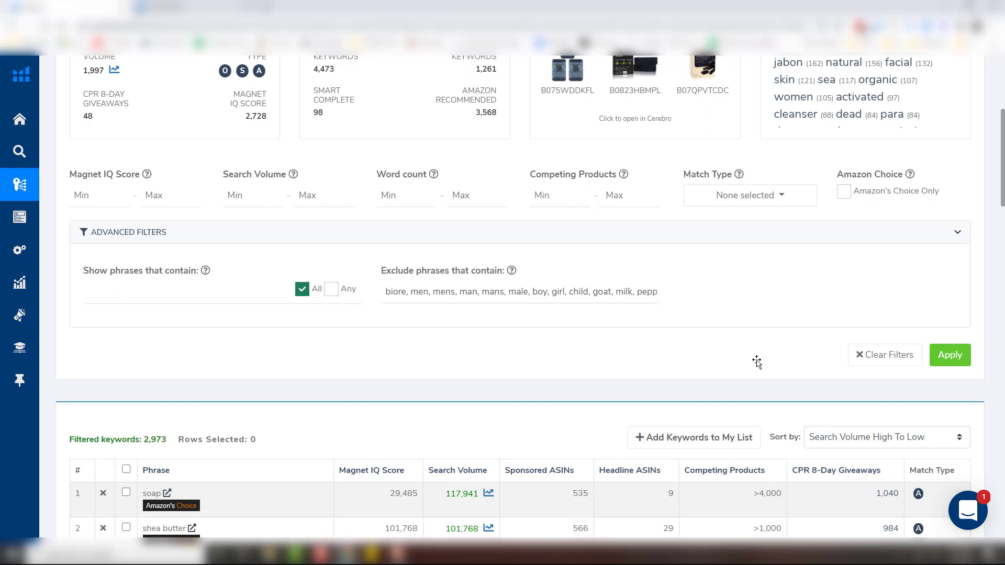
- Set Search Volume Min to 50, then raise it to 100, leaving 1,075 keywords
left_click(246, 196)
type("50")
key("Return")
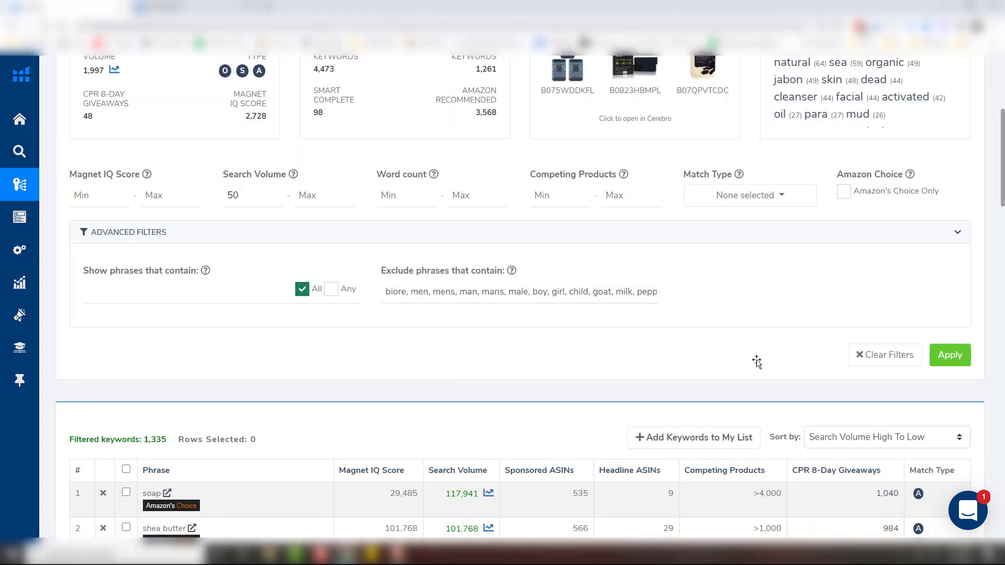
left_click(246, 196)
key("ctrl+a")
type("100")
key("Return")
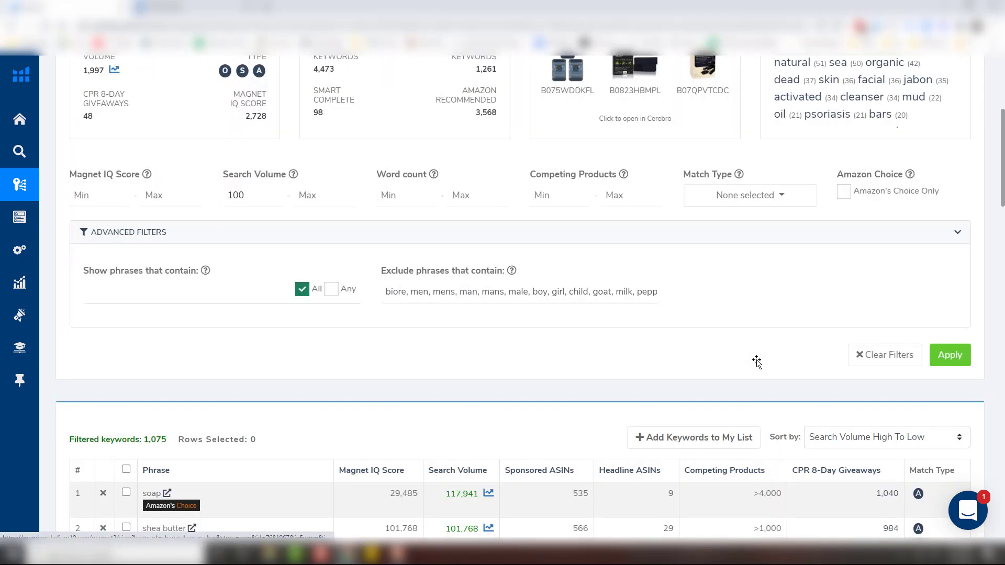
scroll(757, 362, "down", 2)
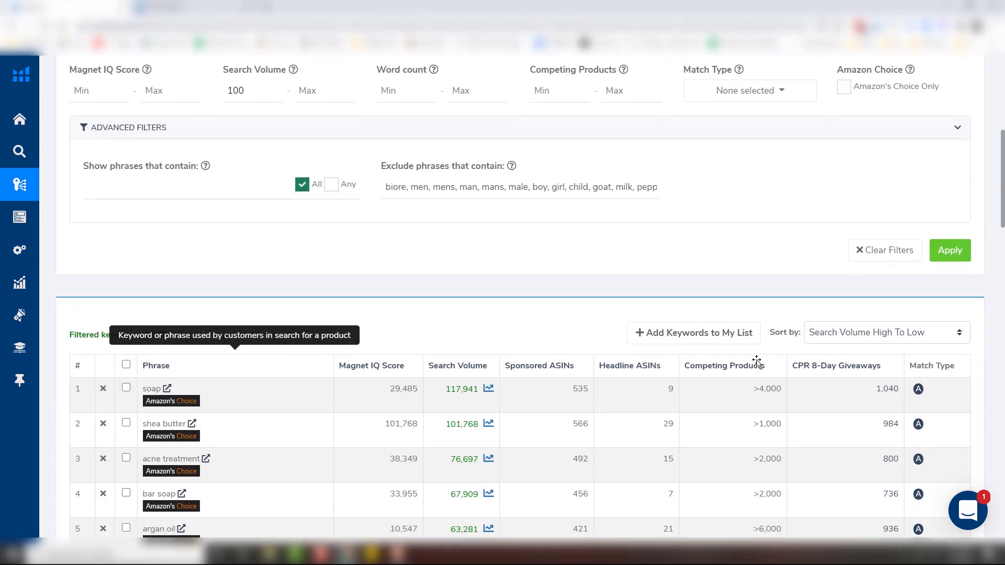
- Raise the Magnet IQ Score minimum from 100 to 200, narrowing results to 757 keywords
scroll(757, 362, "down", 8)
scroll(757, 361, "up", 11)
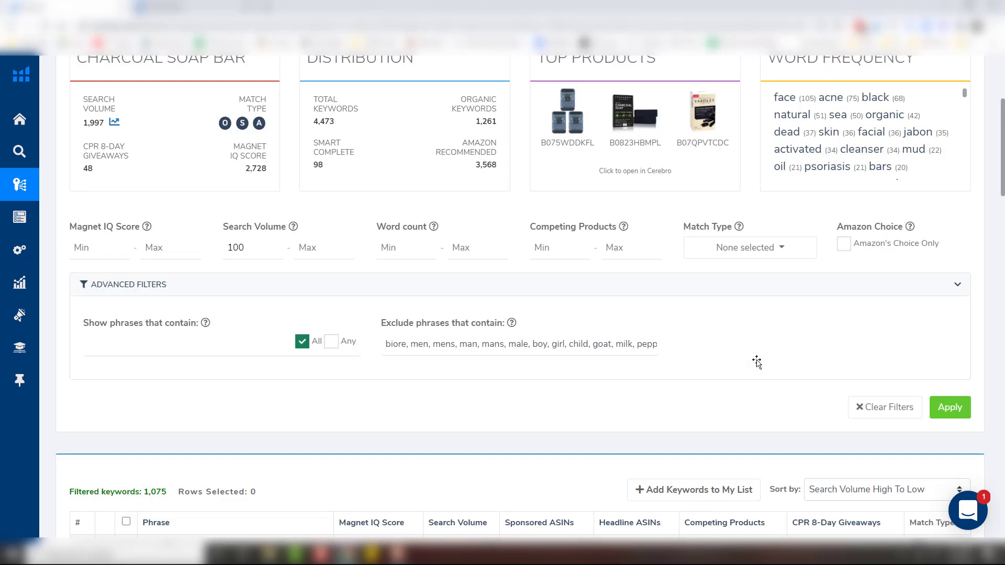
scroll(757, 362, "up", 3)
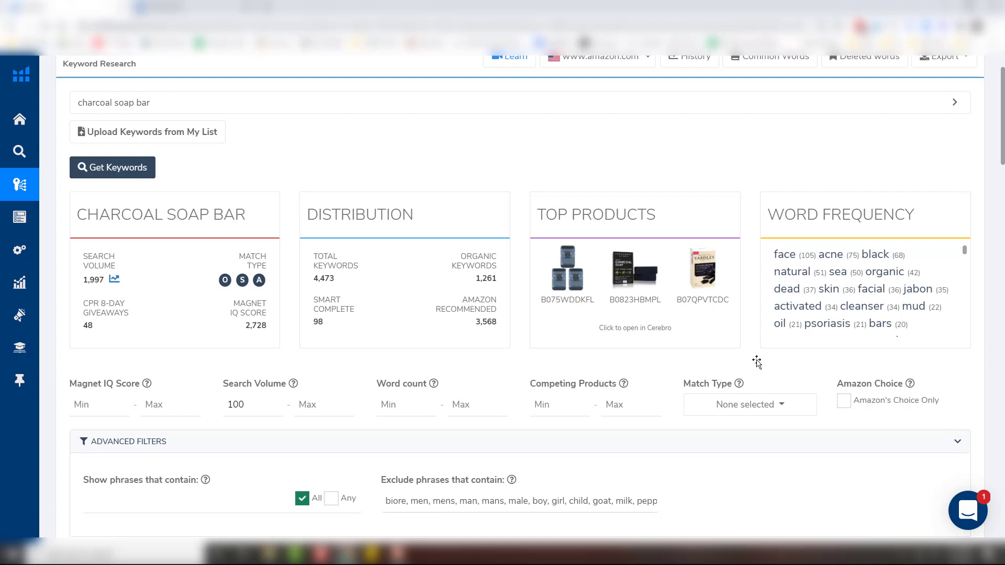
type("100")
scroll(757, 361, "down", 3)
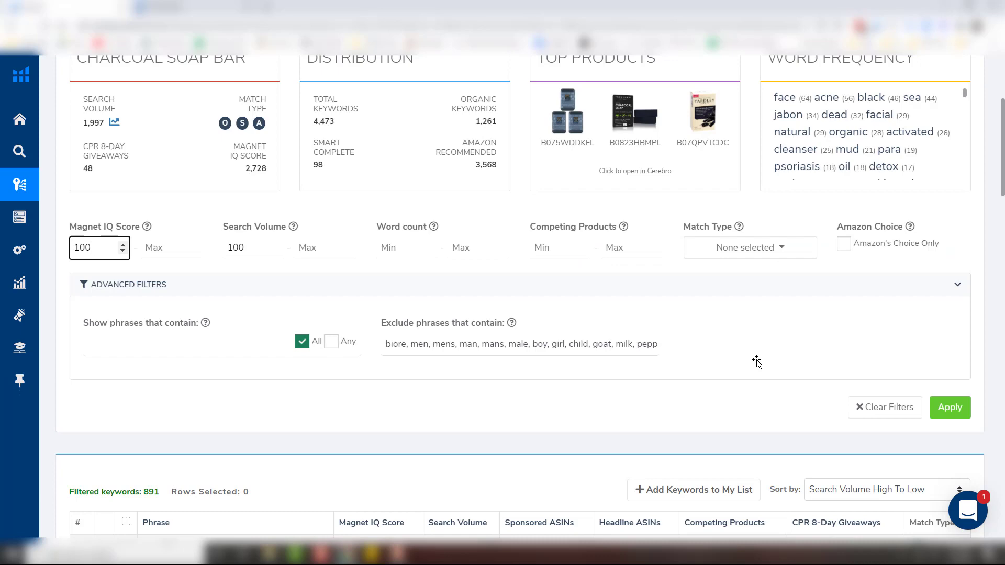
key("ctrl+a")
type("200")
key("Return")
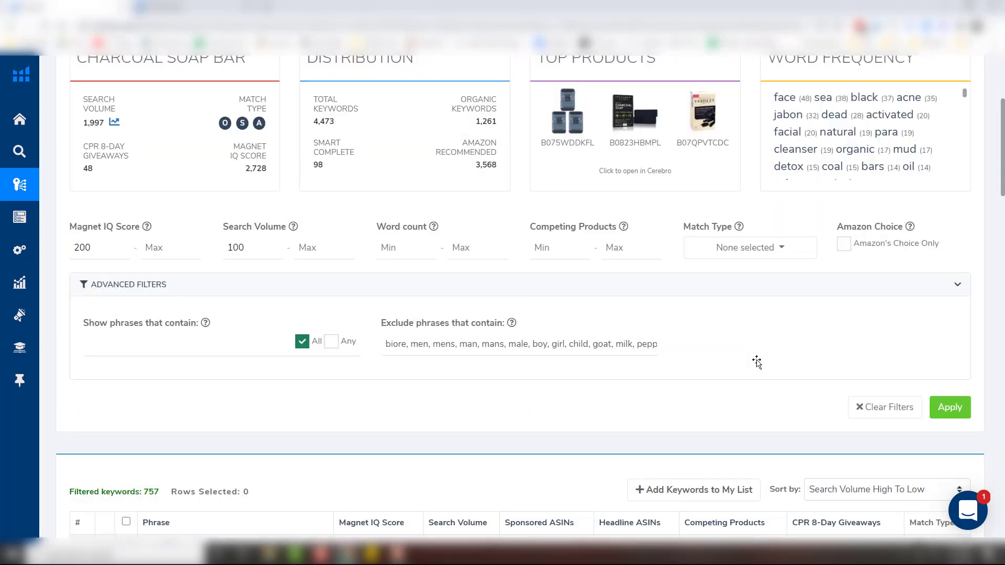
- Export the 757 filtered keywords as CSV and return to the Conference Example spreadsheet
scroll(757, 361, "down", 2)
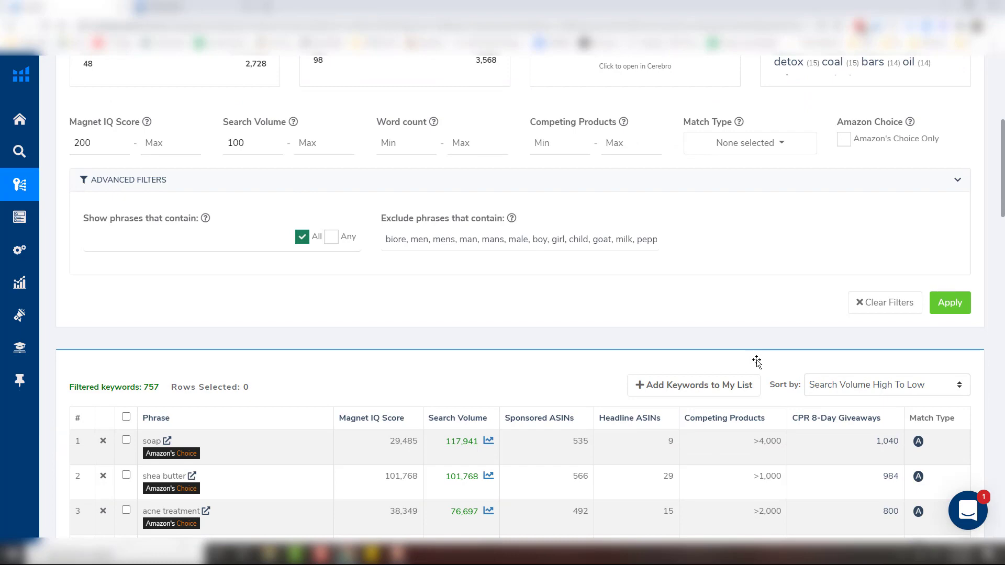
scroll(757, 362, "up", 1)
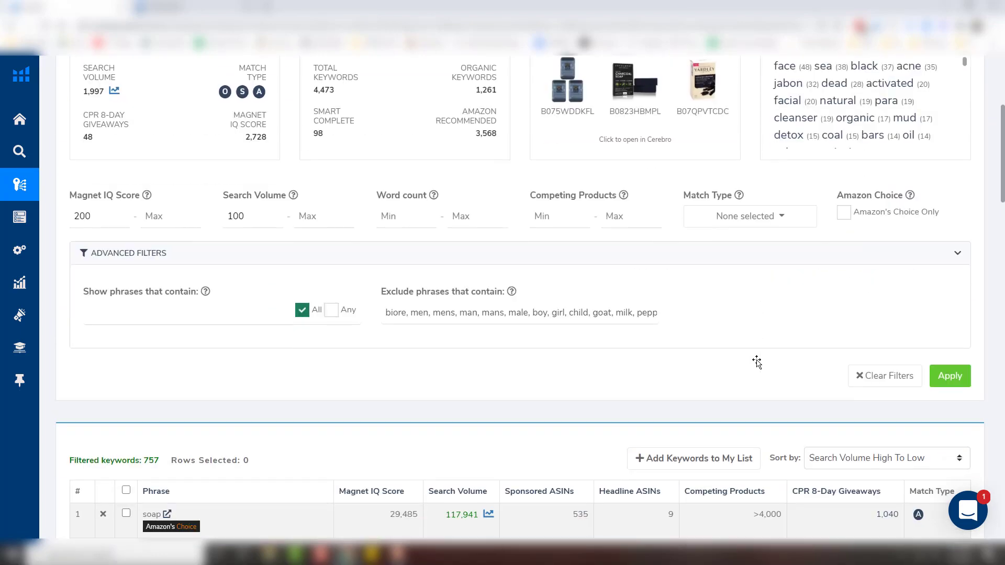
scroll(757, 362, "up", 5)
key("Return")
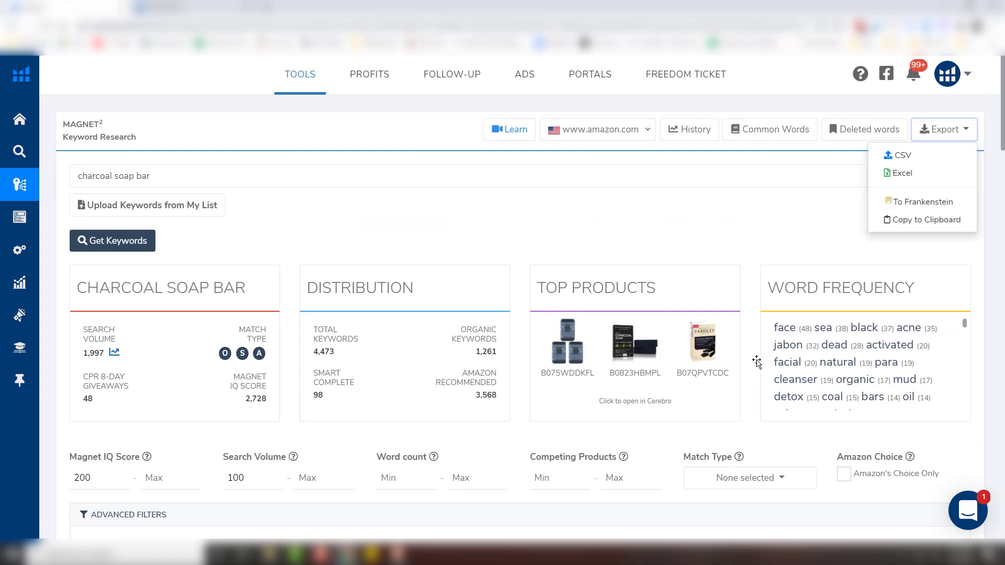
key("Return")
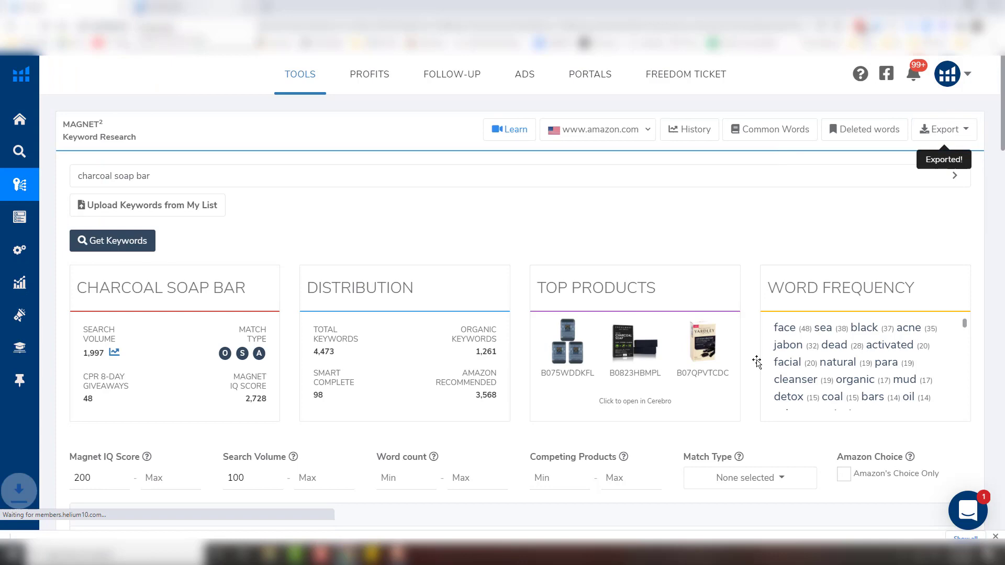
key("alt+Tab")
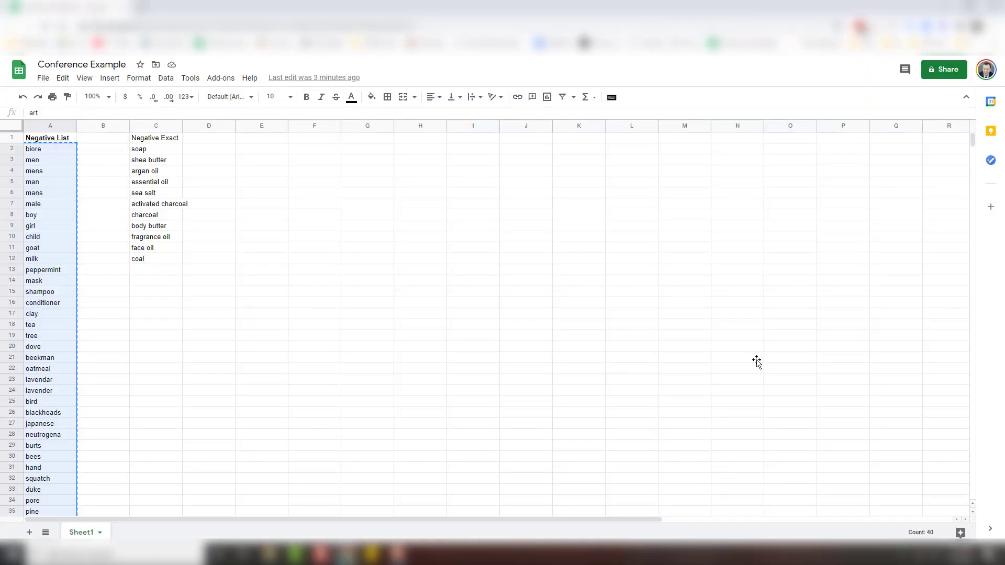
- Upload US_Magnet2_charcoal soap bar.csv and import it as a new sheet in Conference Example
key("alt+shift+f")
key("Down")
key("Down")
key("Down")
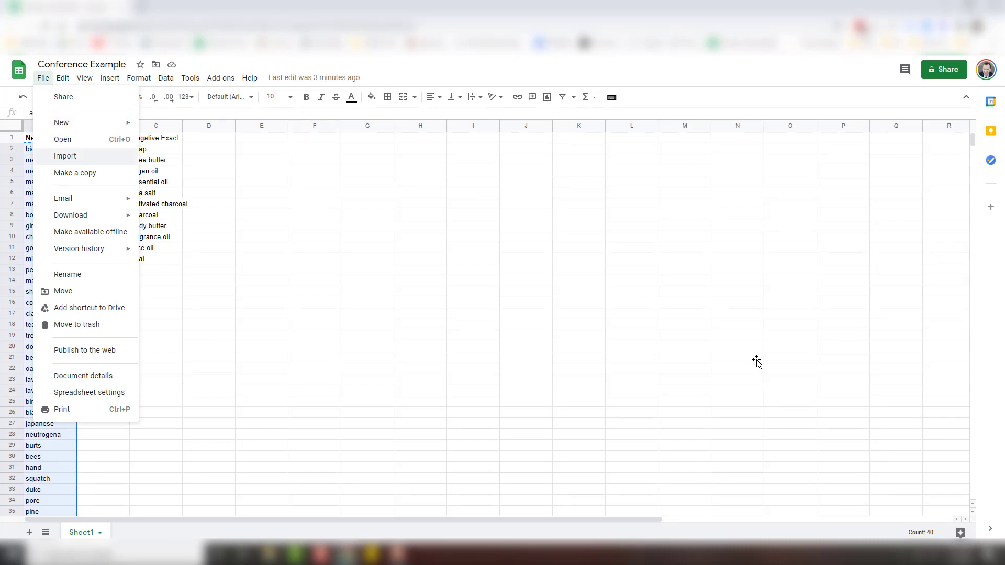
key("Return")
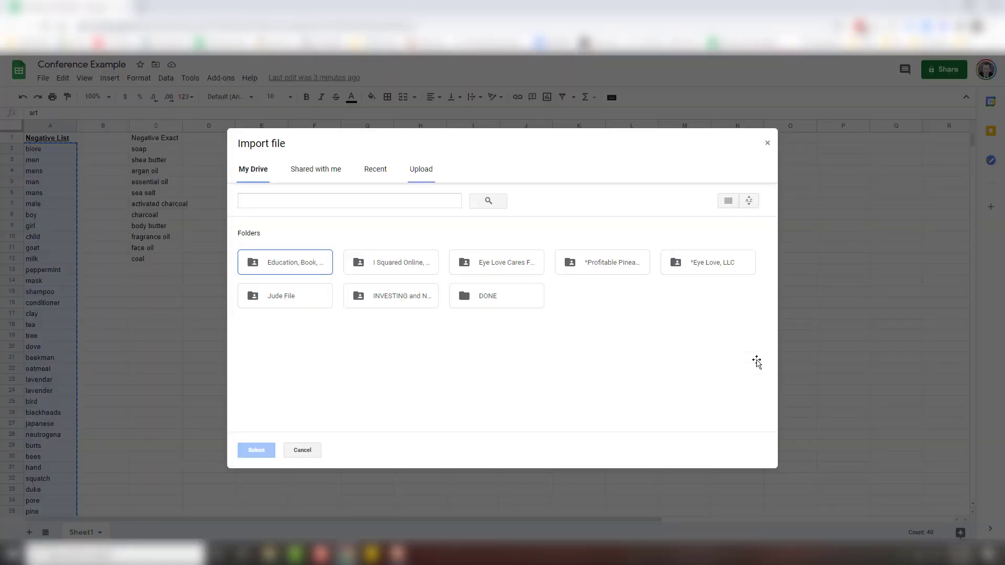
key("Return")
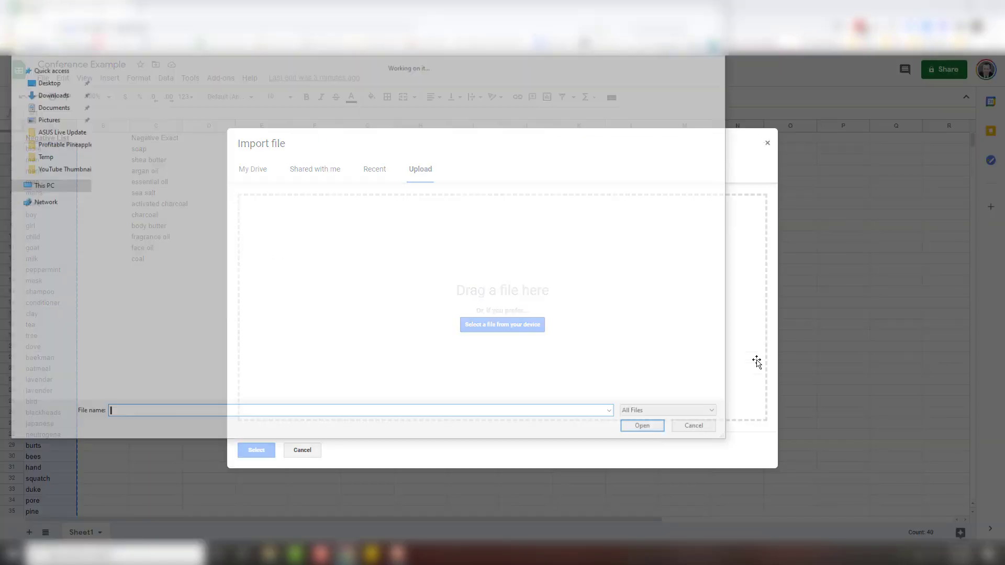
key("shift+Tab")
key("Down")
key("Return")
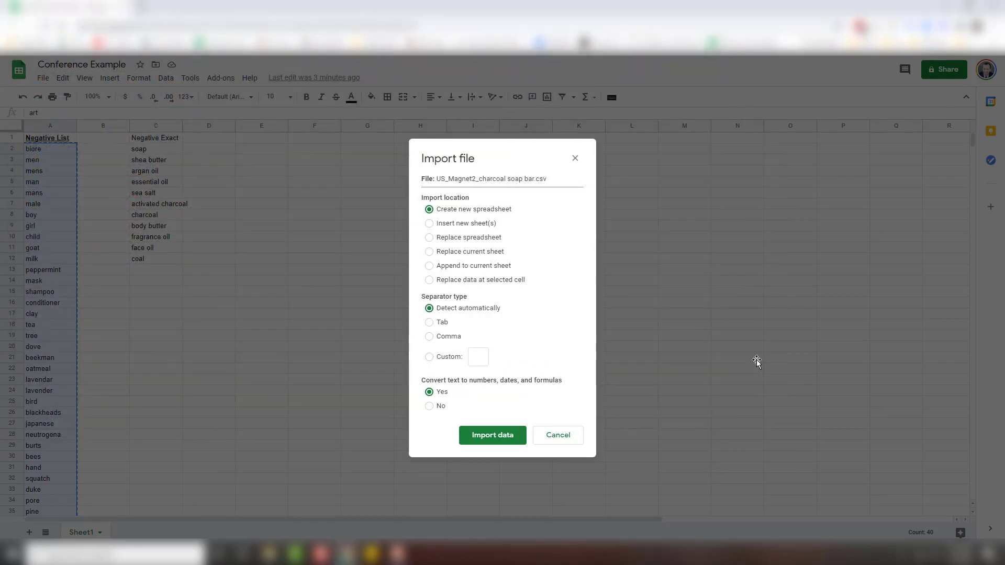
key("Down")
key("Return")
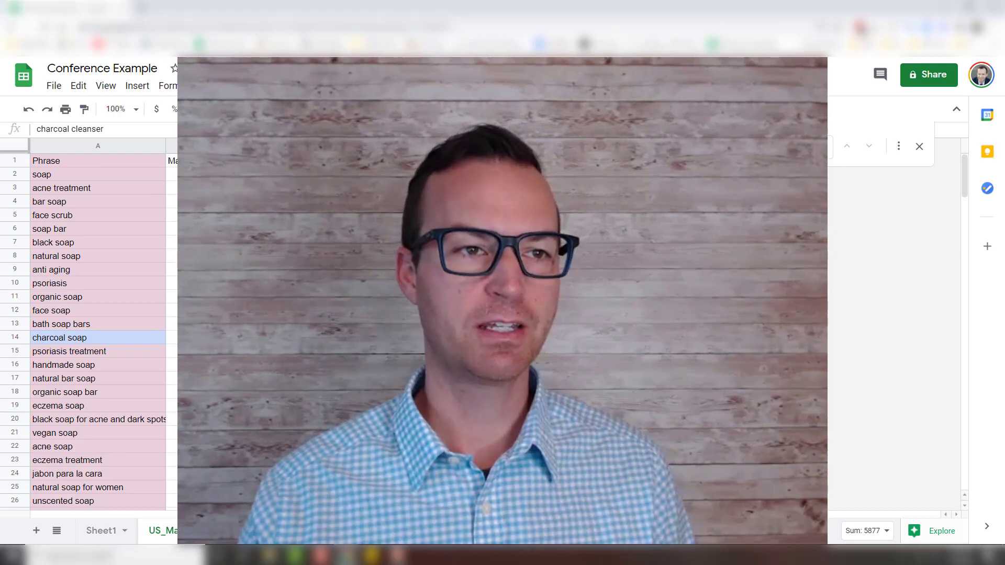
- Scroll down the keyword list toward row 198 to check the pink and blue charcoal shading
scroll(98, 329, "down", 15)
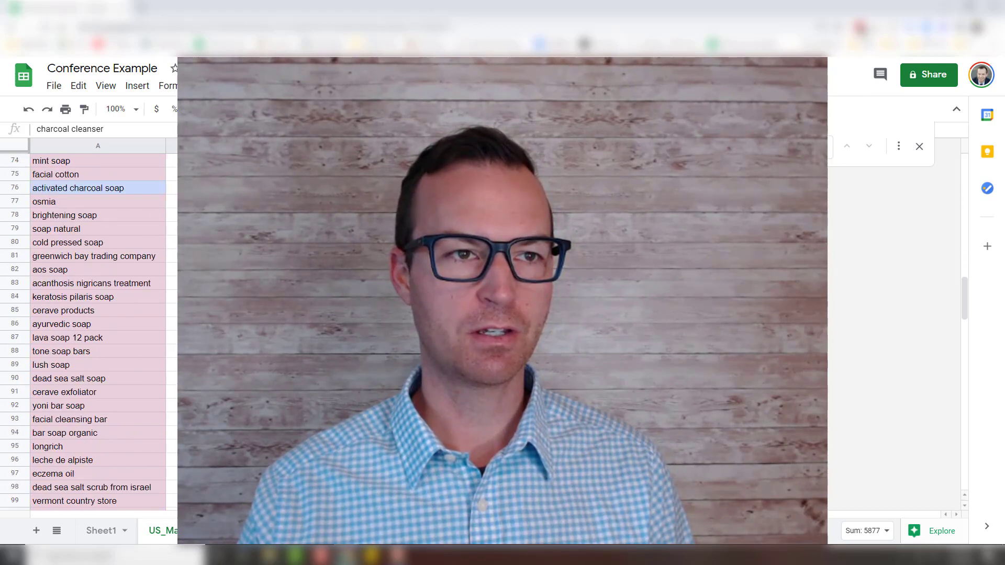
scroll(99, 331, "down", 15)
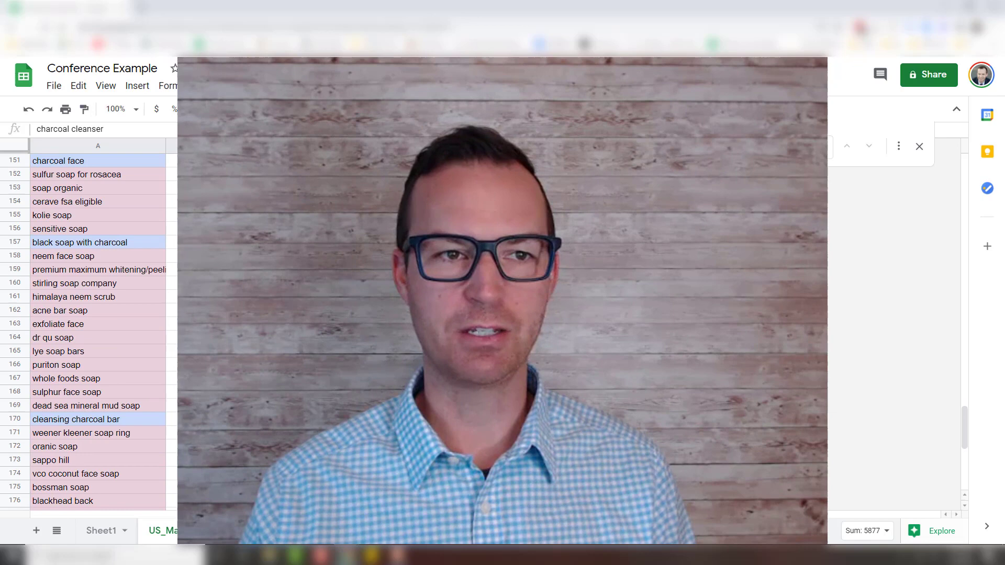
scroll(98, 330, "down", 5)
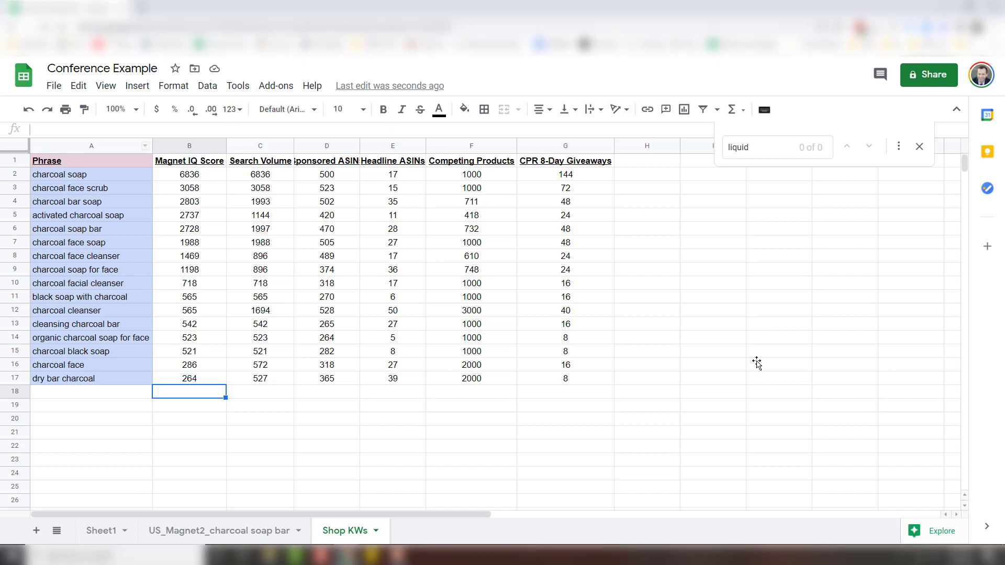
key("ctrl+Home")
key("Down")
key("shift+Down")
key("shift+Down")
key("shift+Down")
key("shift+Down")
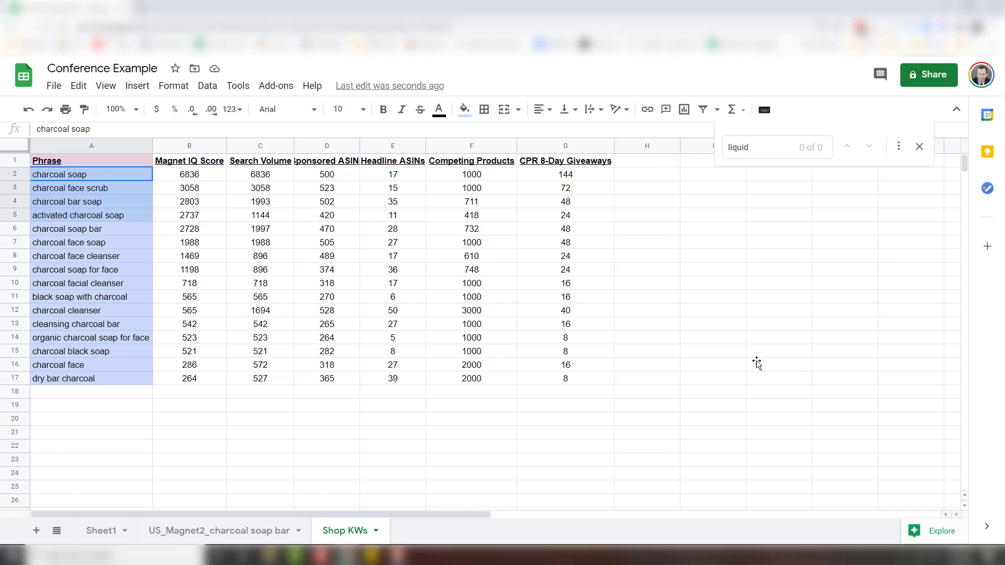
key("shift+Down")
key("shift+Down")
key("shift+Down")
key("shift+Down")
key("shift+Down")
key("shift+Down")
key("shift+Down")
key("shift+Down")
key("shift+Down")
key("shift+Down")
key("shift+Down")
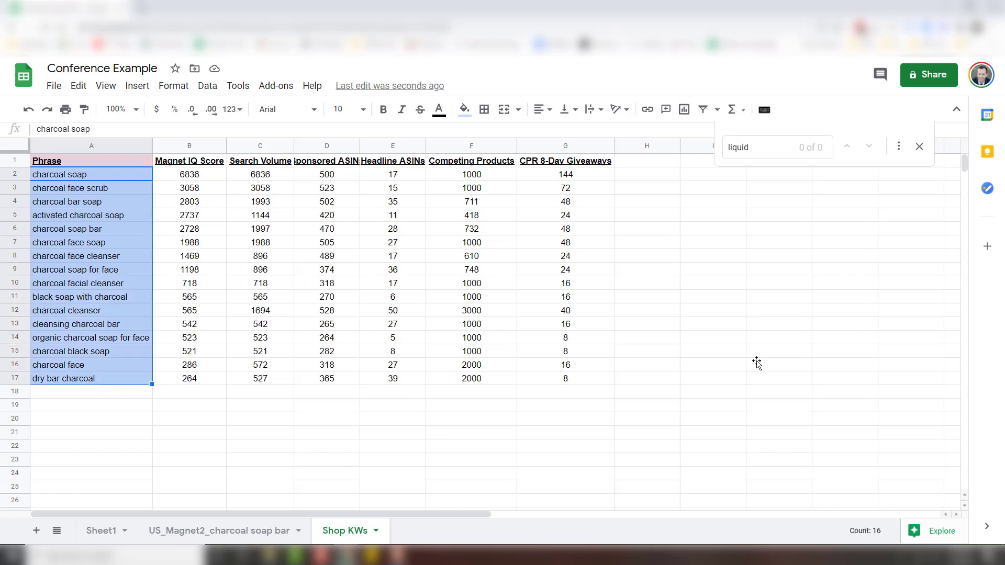